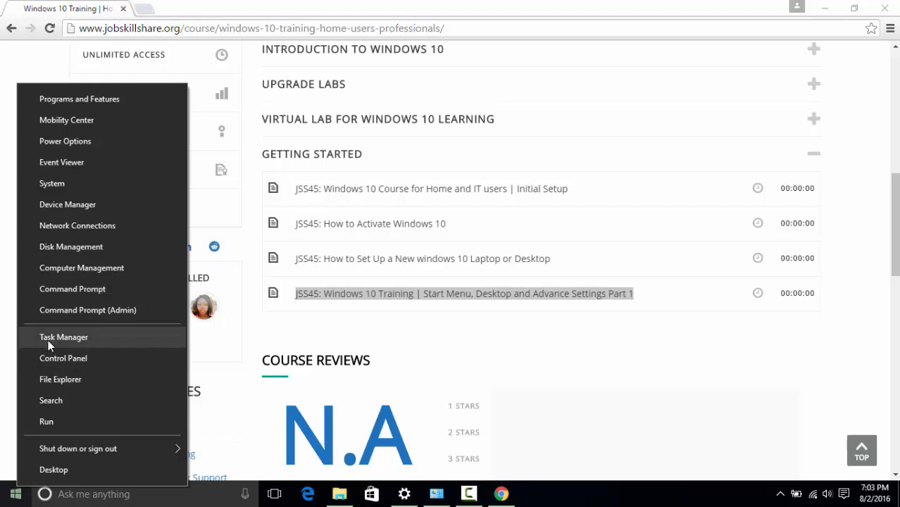
Step: Open Task Manager, expand it to the detailed view, and show the CPU performance graph
right_click(577, 500)
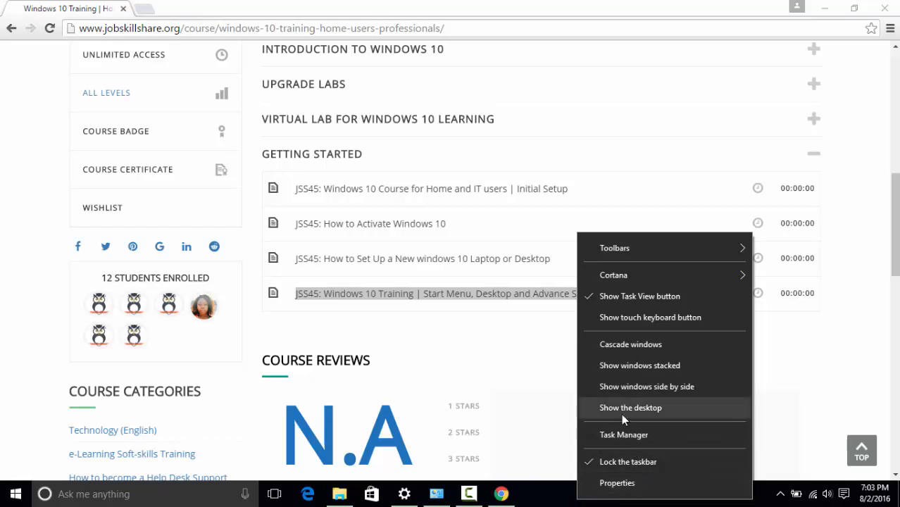
right_click(2, 498)
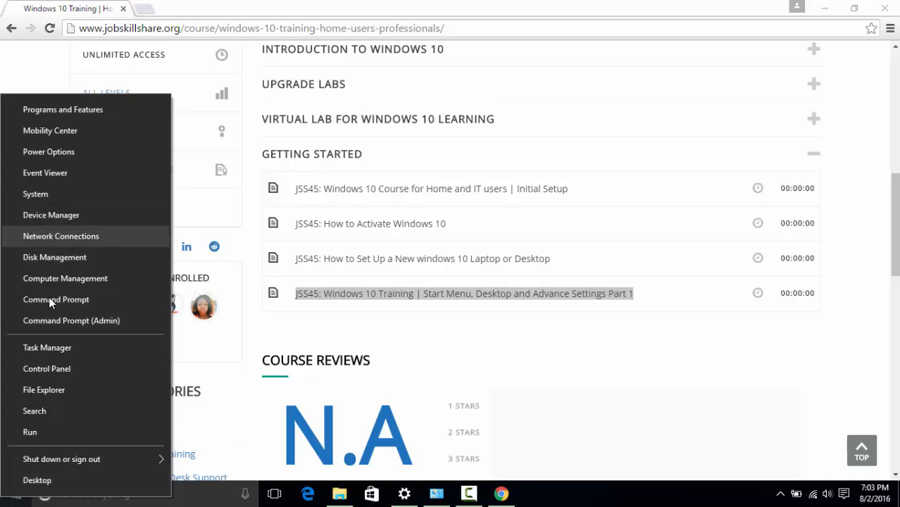
left_click(47, 347)
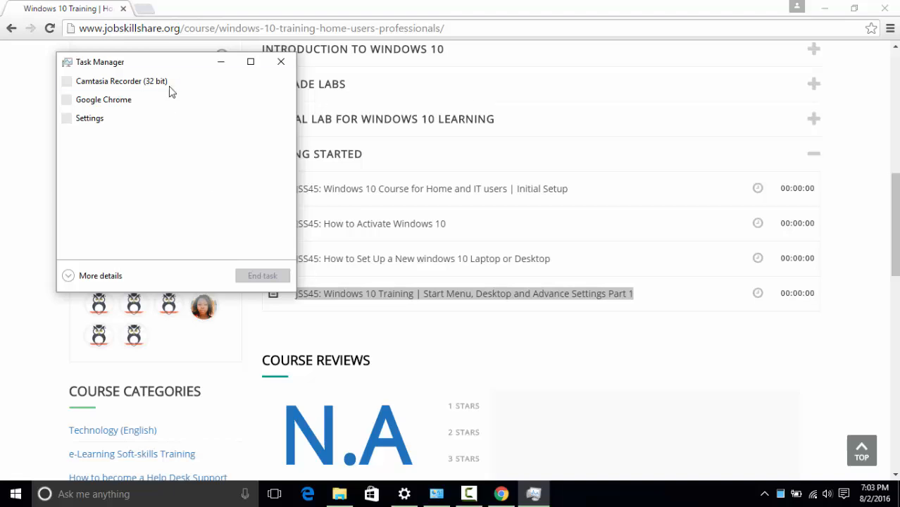
left_click(96, 99)
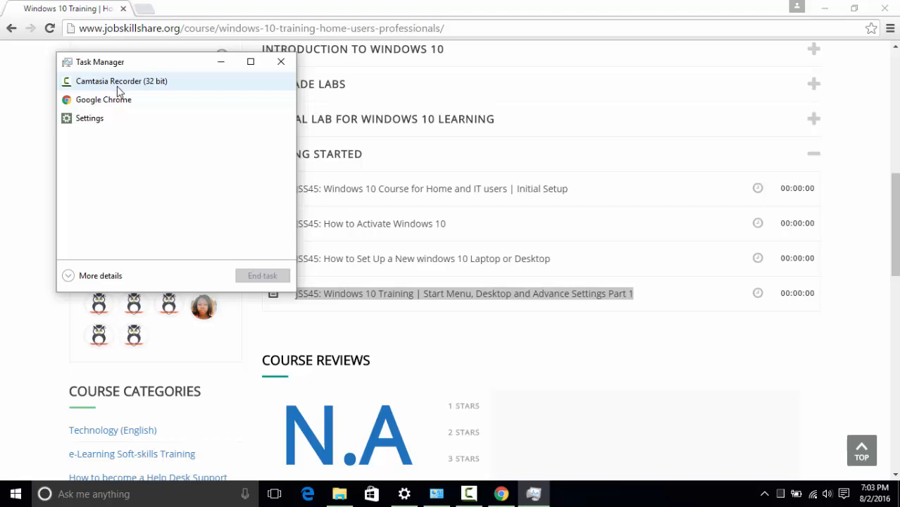
left_click(68, 276)
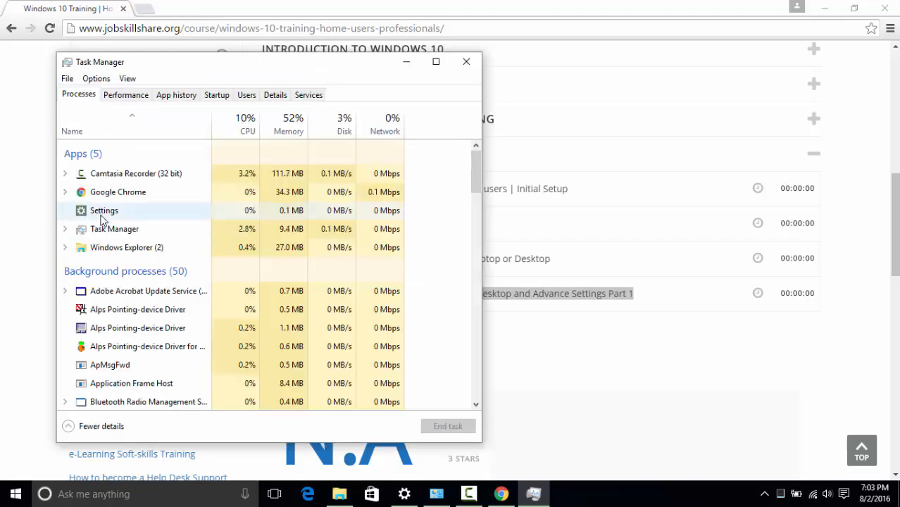
left_click(121, 99)
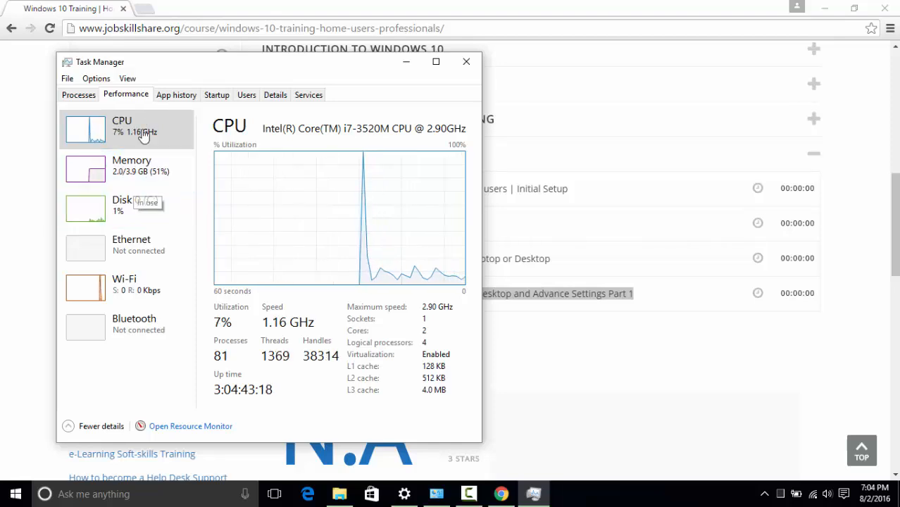
Step: Return to the process list and sort it by memory usage, highest first
left_click(96, 98)
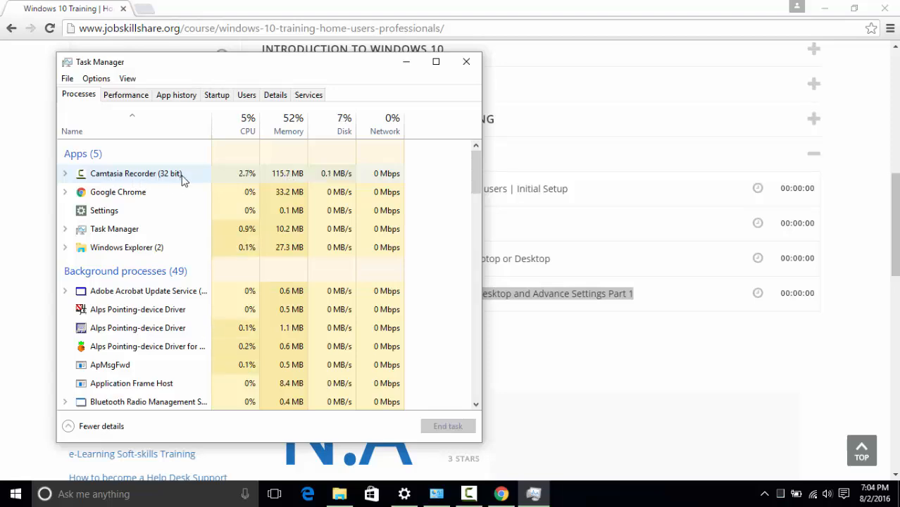
left_click(278, 127)
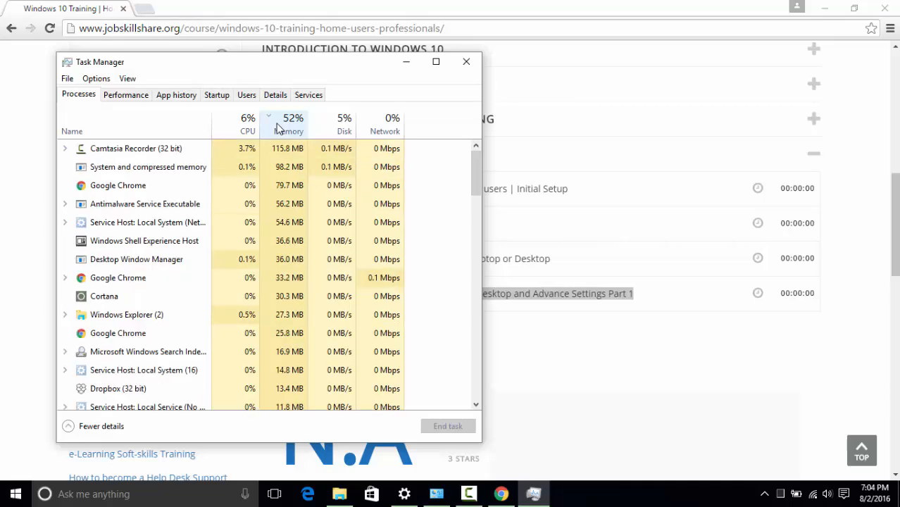
left_click(293, 131)
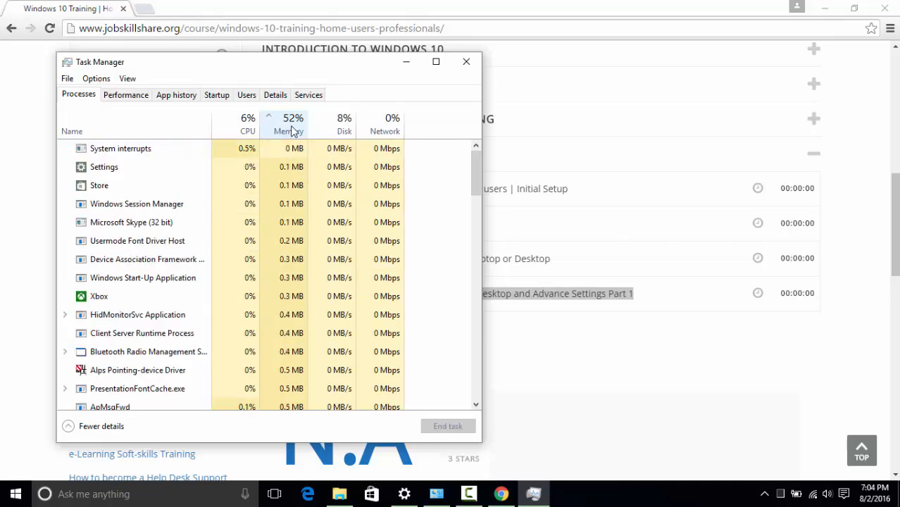
left_click(293, 131)
left_click(293, 131)
left_click(293, 131)
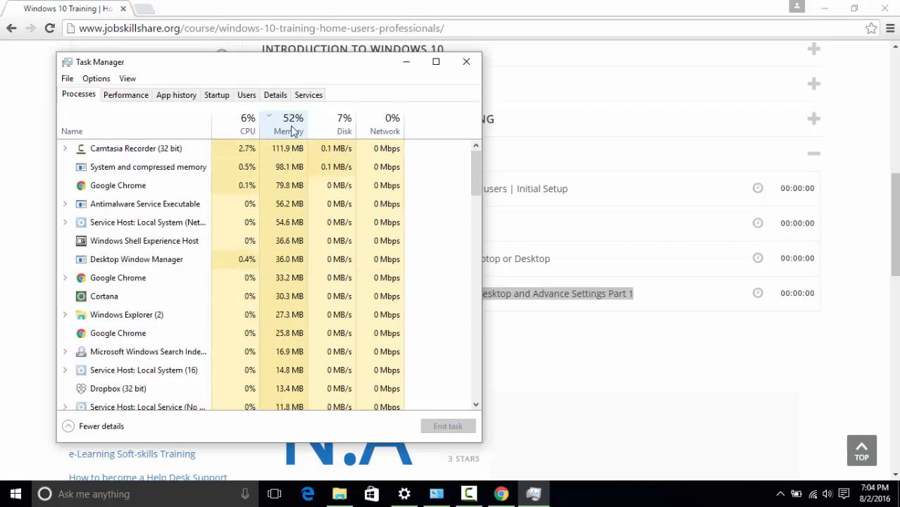
left_click(294, 131)
left_click(293, 131)
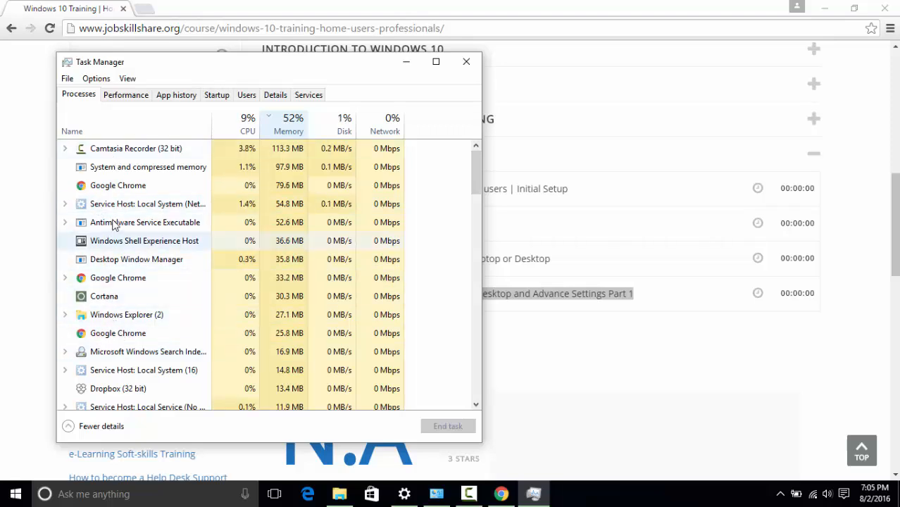
Step: Check the actions available for the highest-memory Google Chrome process and look through the rest of the process list
right_click(103, 191)
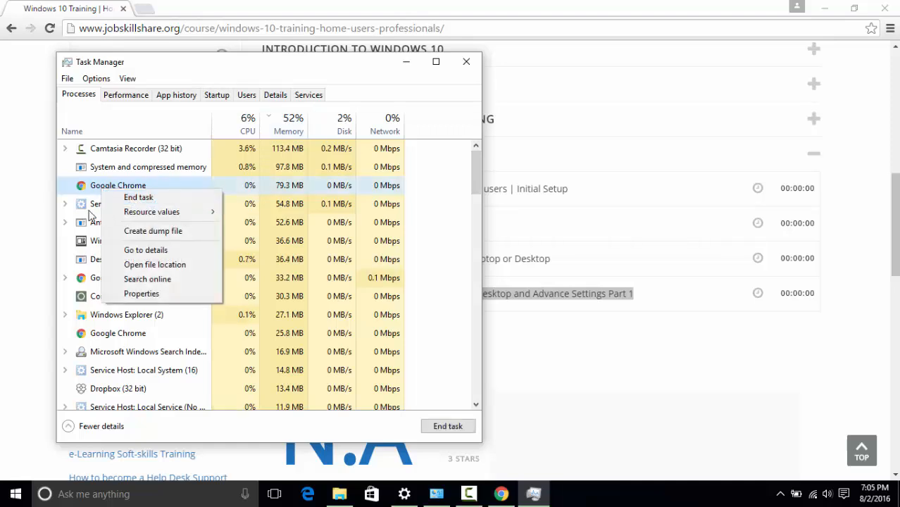
left_click(88, 195)
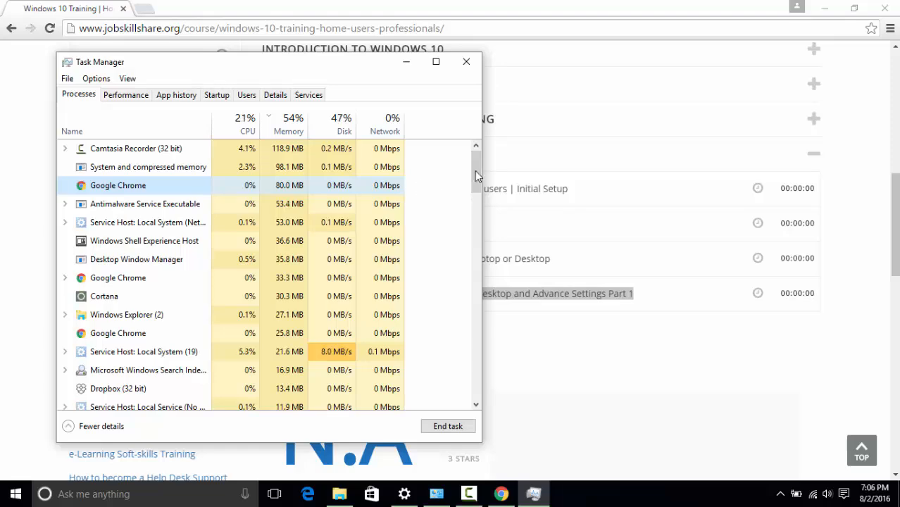
left_click_drag(475, 170, 471, 272)
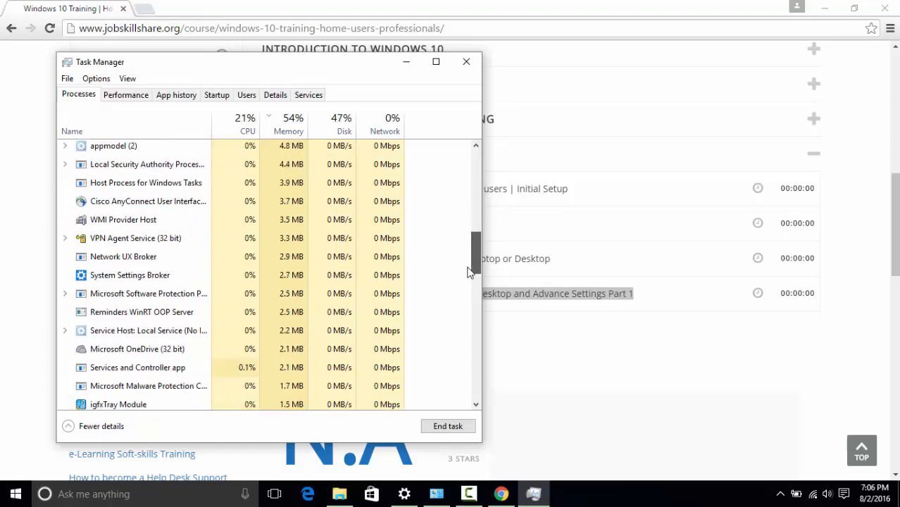
Step: Examine Task Manager's app usage history, startup programs and resource usage per user
left_click(160, 97)
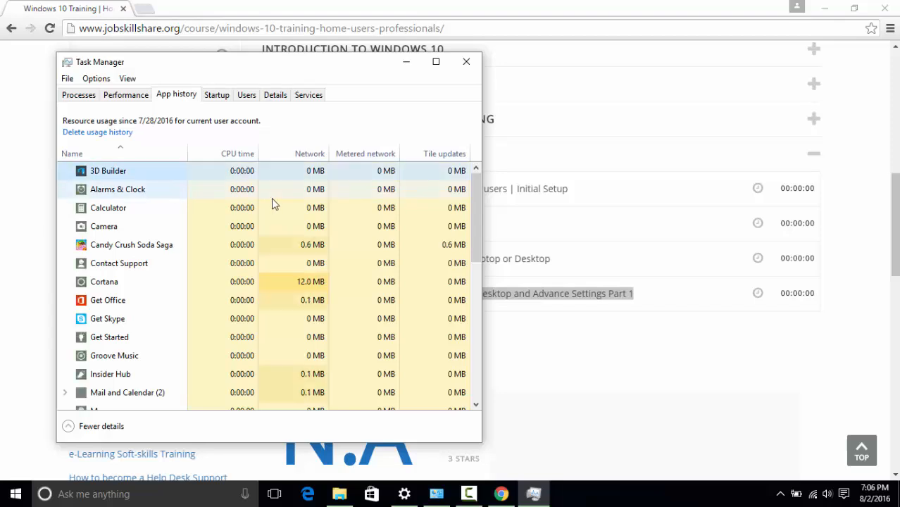
left_click(120, 151)
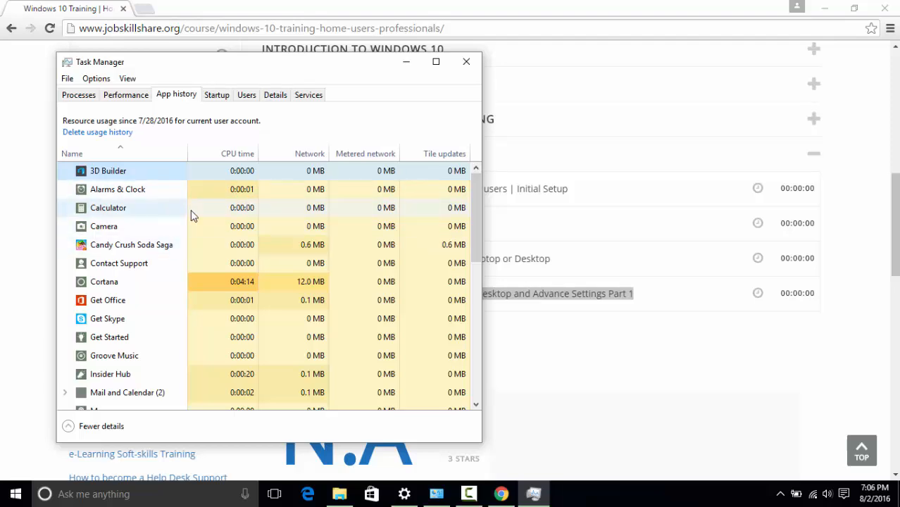
left_click(217, 96)
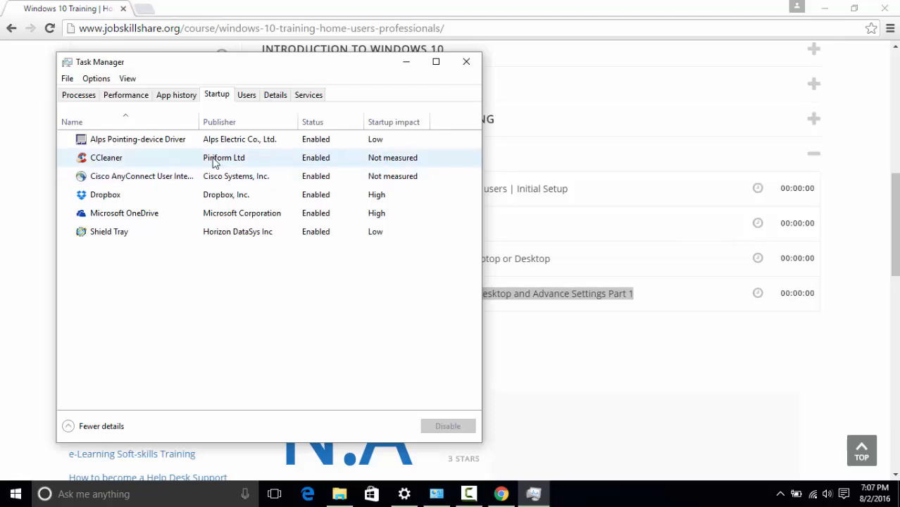
left_click(252, 100)
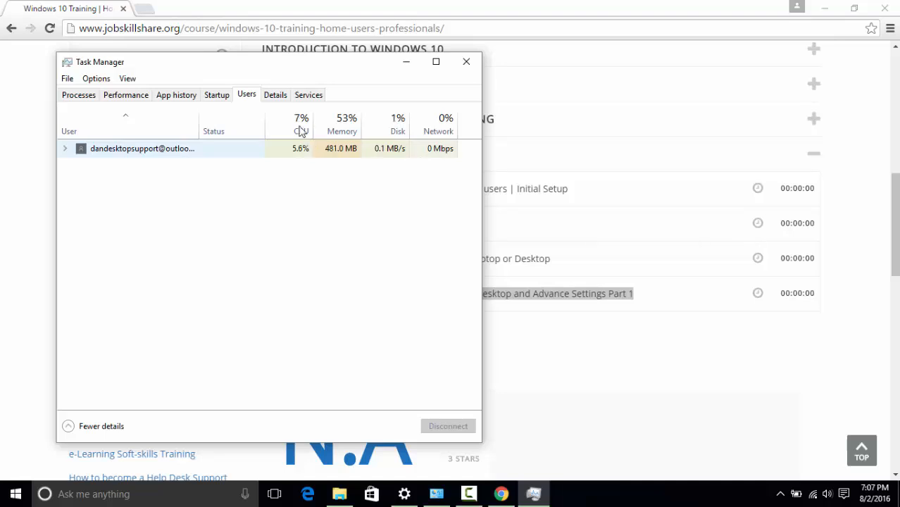
Step: Examine the detailed list of running executables and compare it with the general process list
left_click(277, 99)
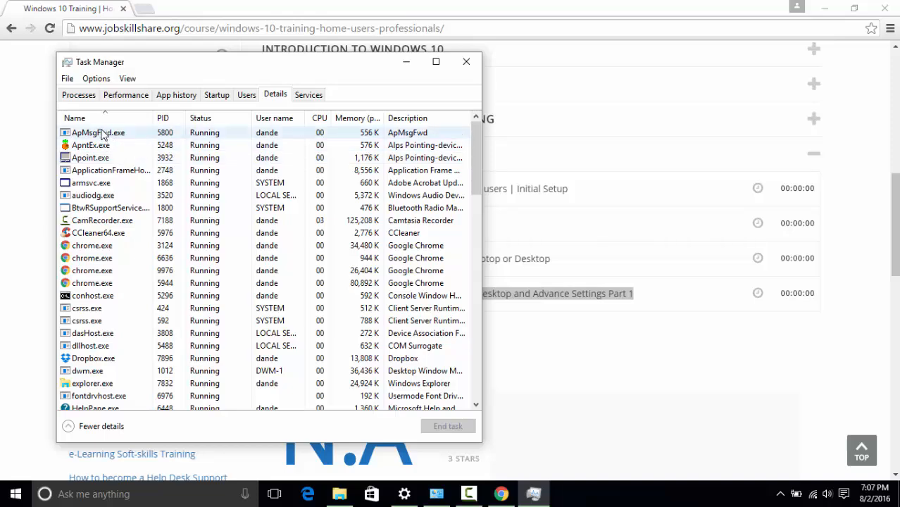
left_click(93, 97)
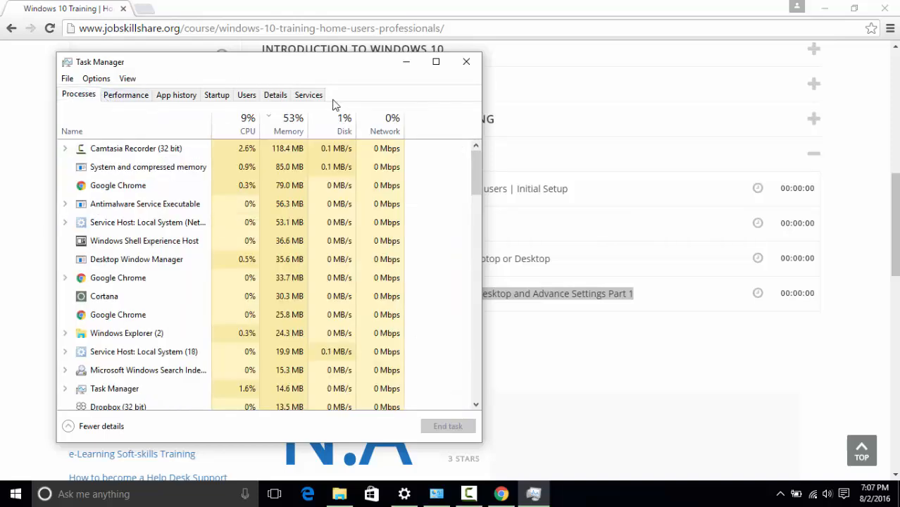
left_click(274, 96)
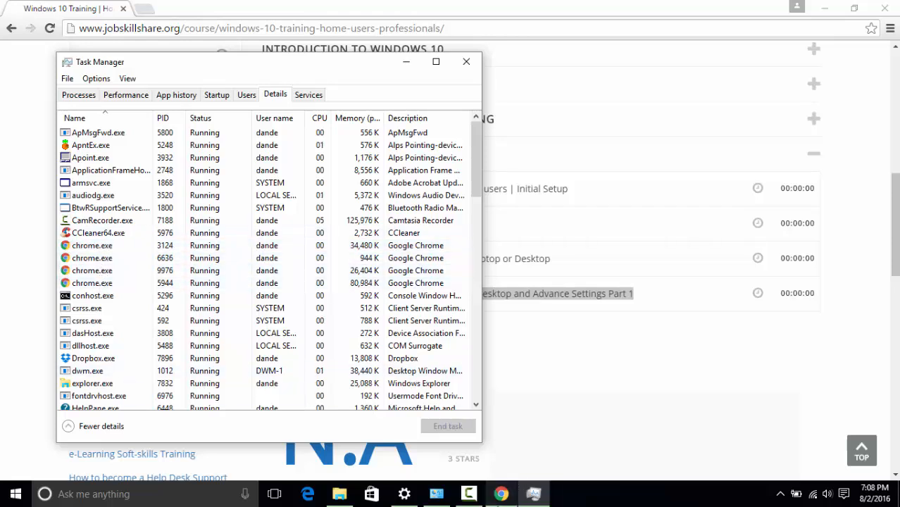
mouse_move(501, 493)
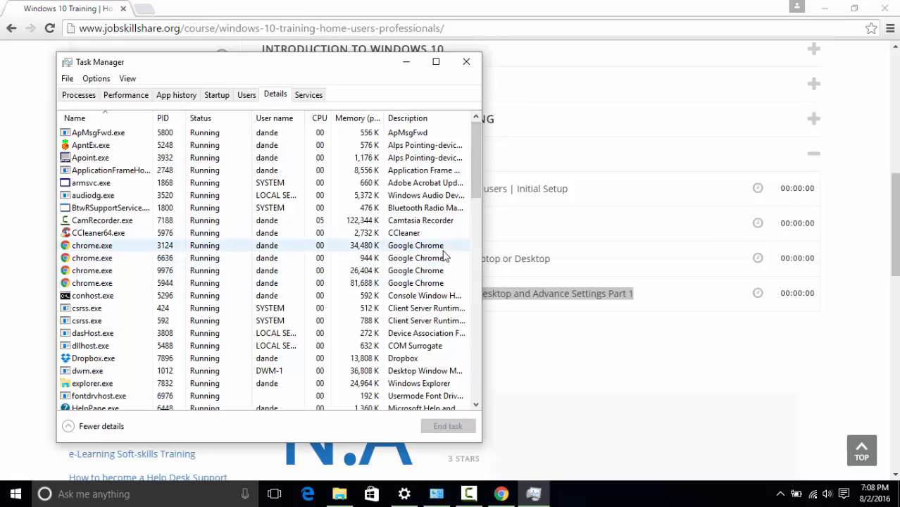
left_click(114, 347)
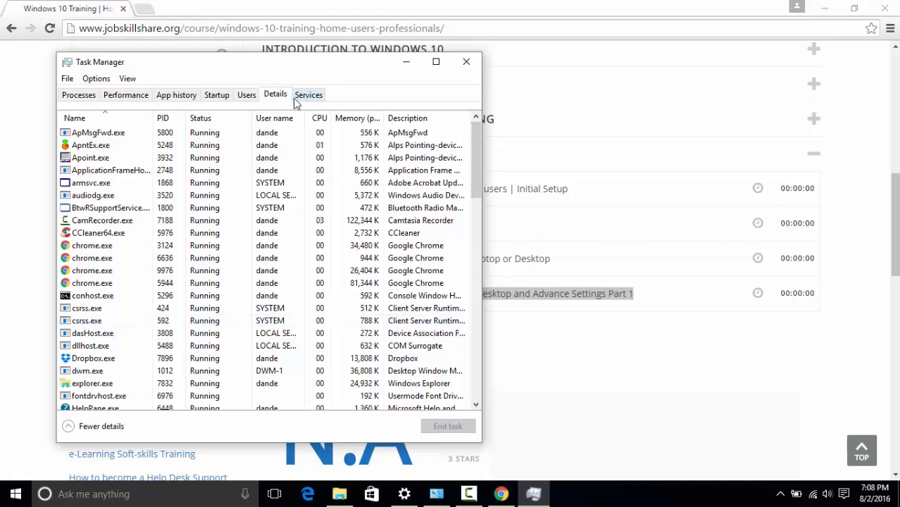
Step: View the file properties of the csrss.exe process with PID 424, highlight its location path, and close the properties
right_click(95, 308)
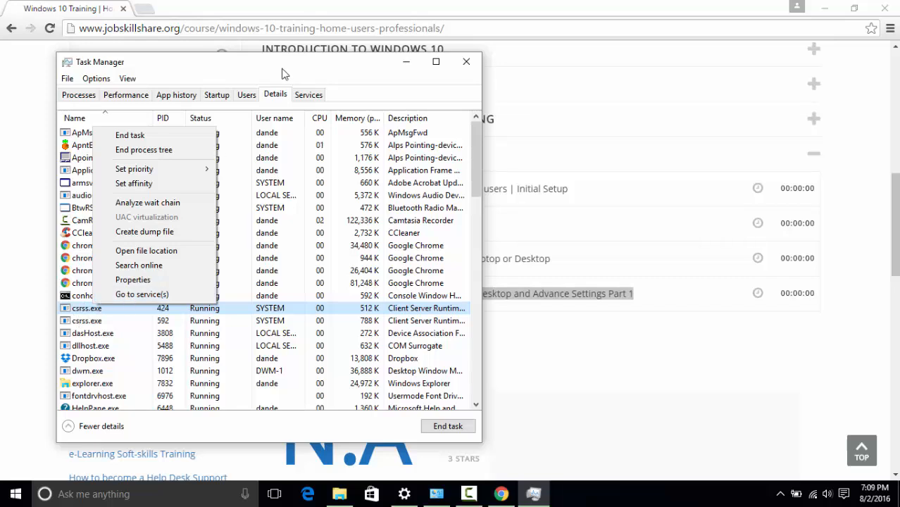
left_click(150, 284)
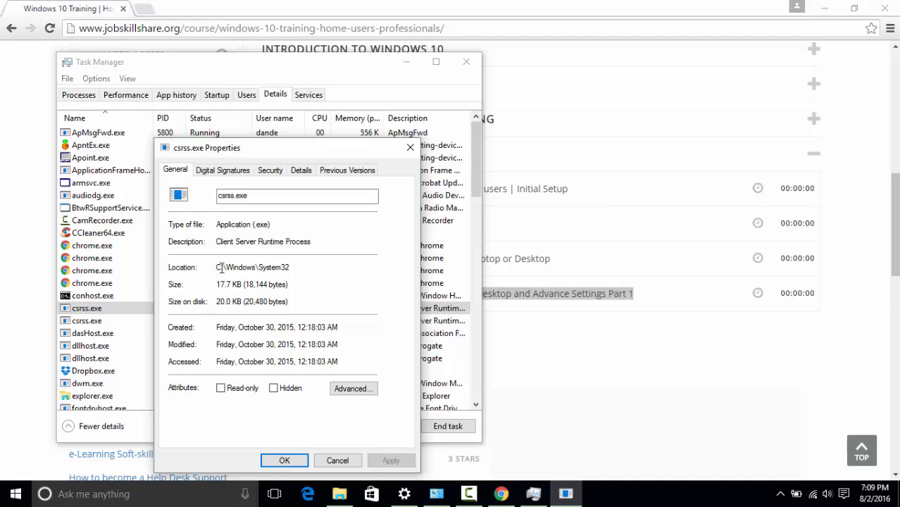
left_click_drag(217, 267, 298, 267)
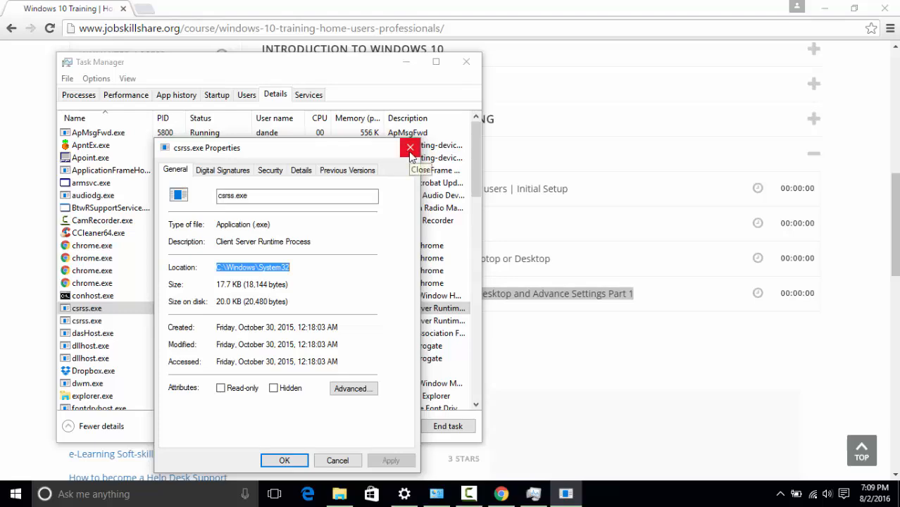
left_click(410, 149)
Step: Look through the Windows services, check the actions available for the wmiApSrv service, and close Task Manager
left_click(311, 96)
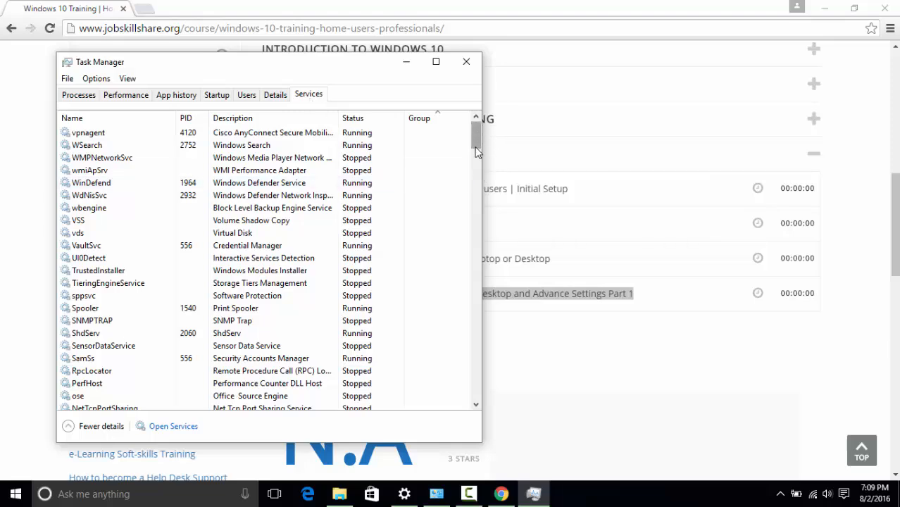
mouse_move(476, 146)
left_mouse_down()
mouse_move(482, 213)
mouse_move(460, 408)
mouse_move(458, 304)
mouse_move(475, 139)
left_mouse_up()
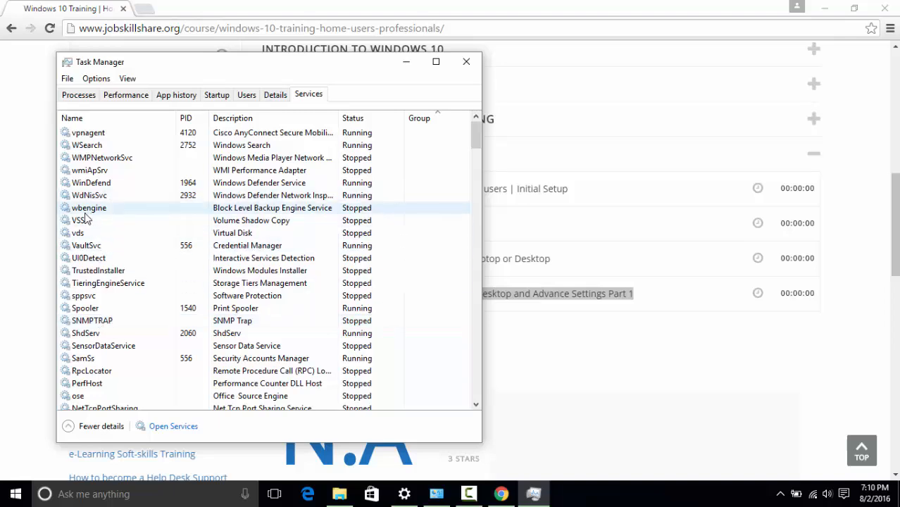
right_click(106, 181)
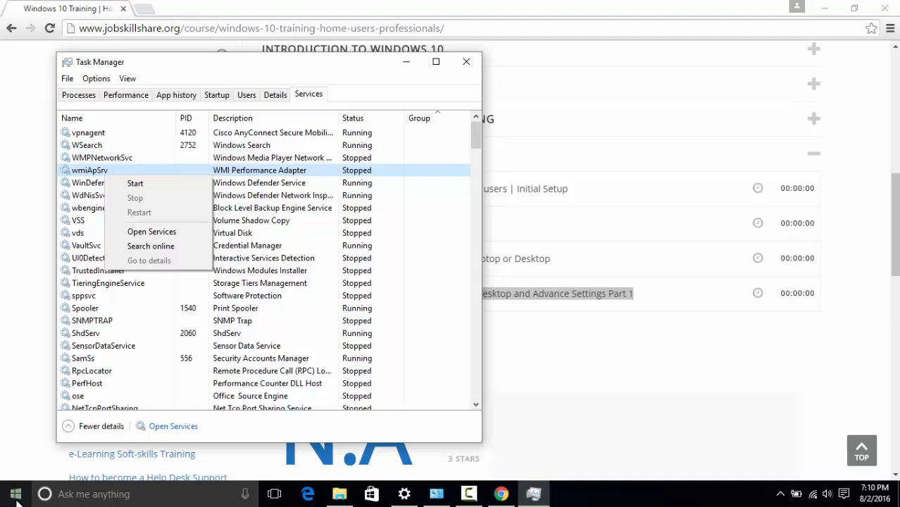
left_click(467, 64)
left_click(467, 64)
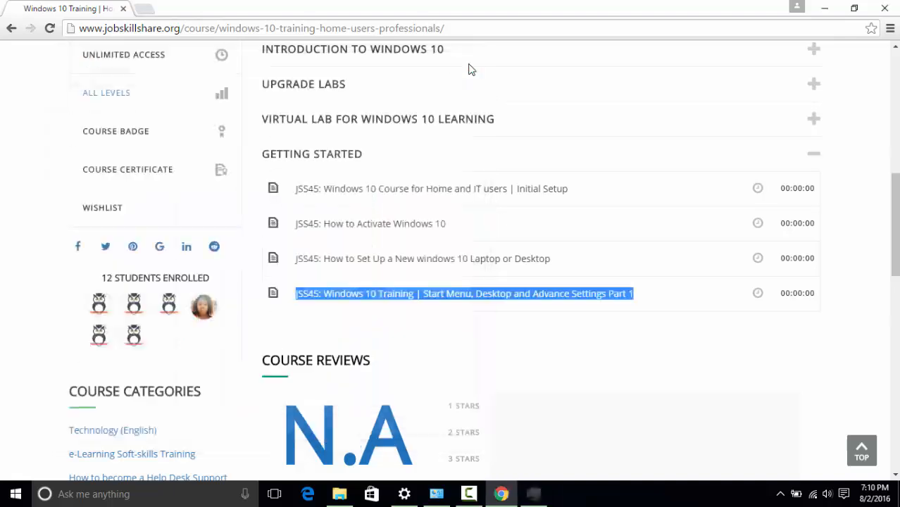
Step: Open a Command Prompt, run ipconfig to view the network configuration, and close the window
right_click(21, 495)
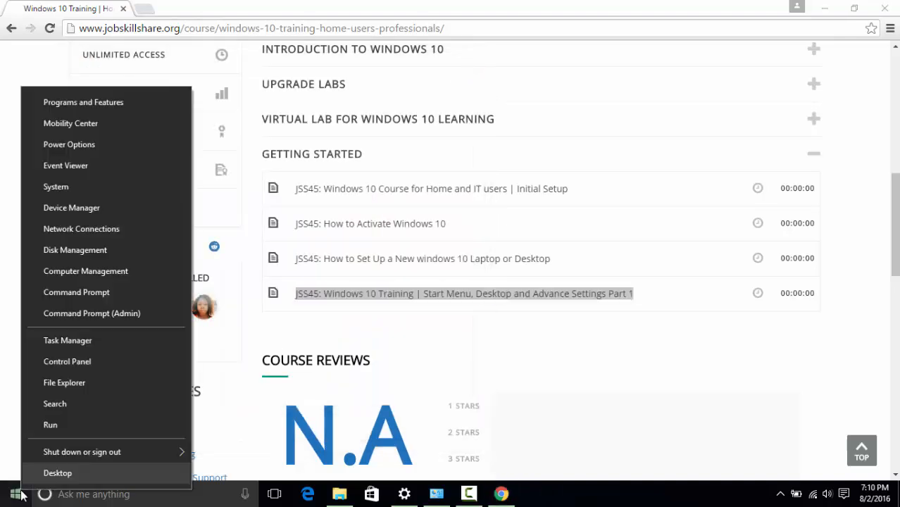
left_click(81, 294)
left_click(283, 176)
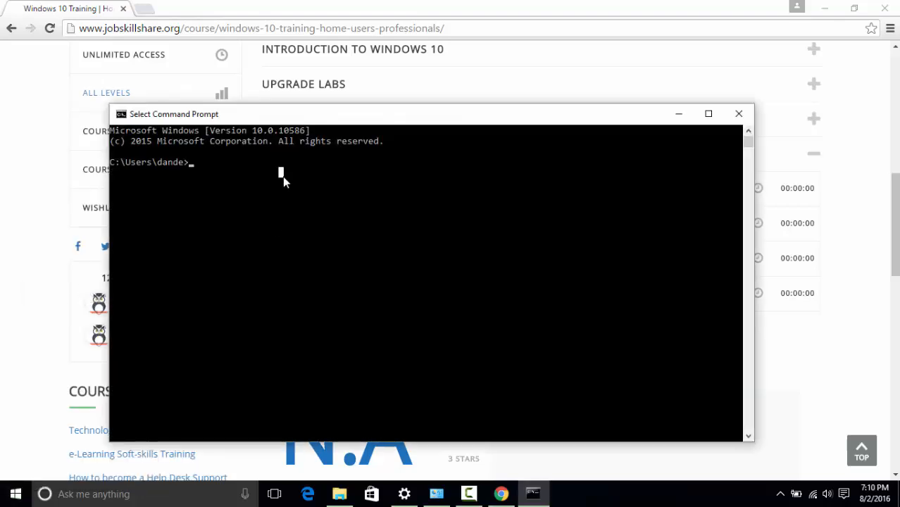
type("ipcon")
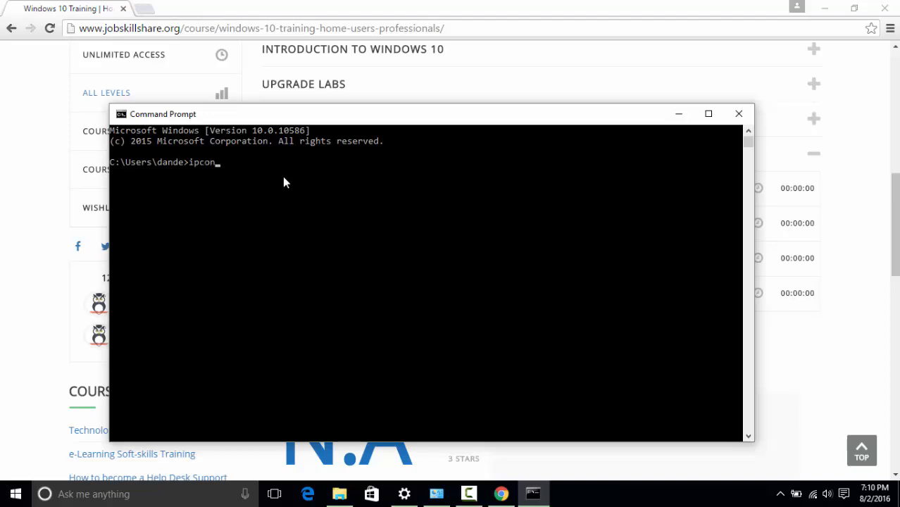
type("fig")
key("Return")
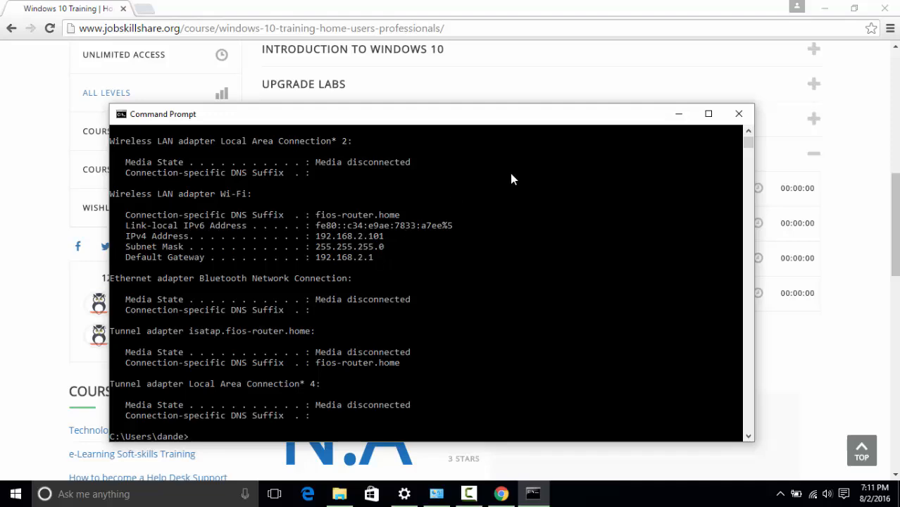
left_click(745, 121)
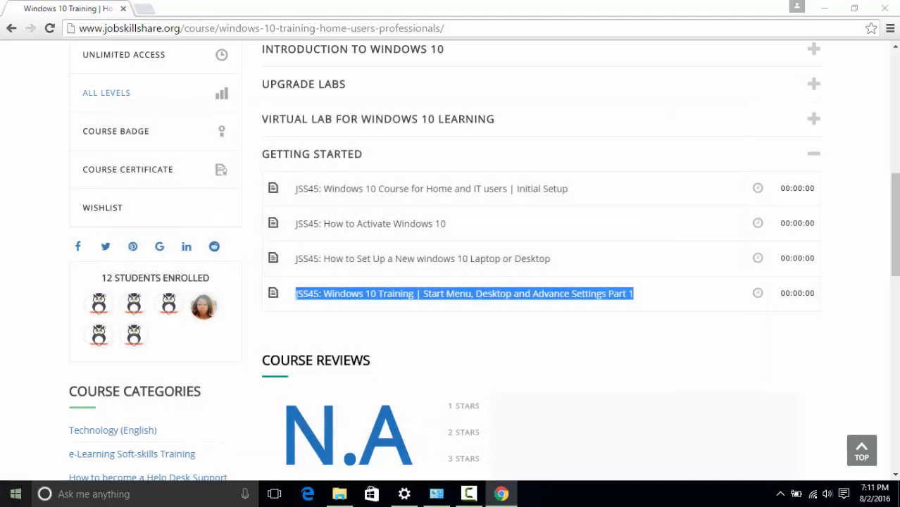
Step: Request an administrator Command Prompt, and search for cmd from Start to check that it offers Run as administrator
key("super+x")
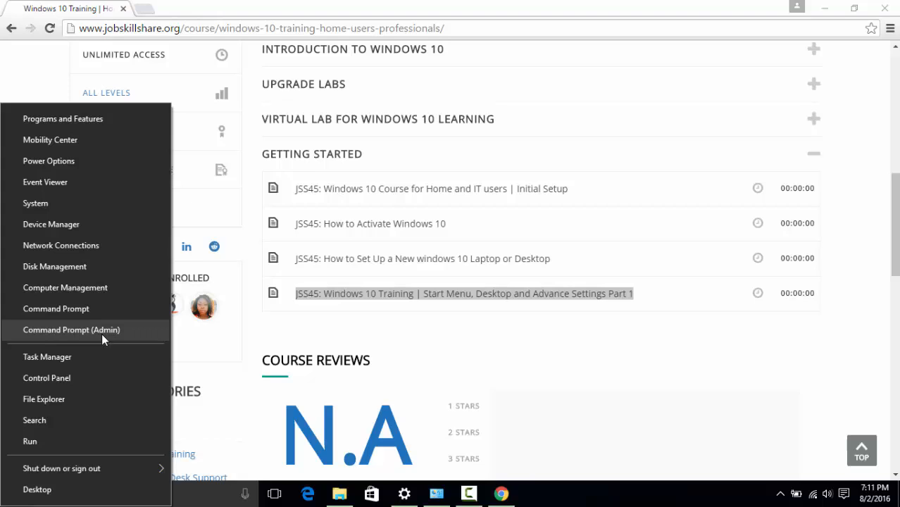
left_click(49, 339)
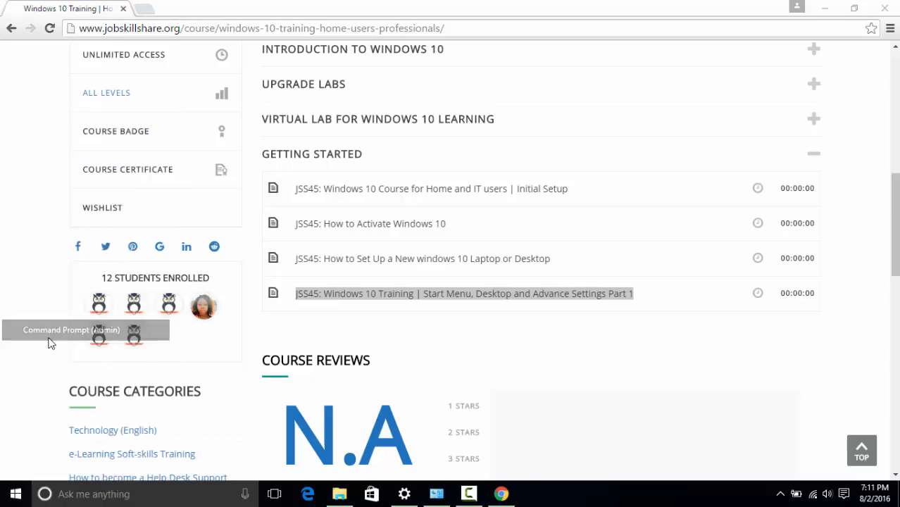
left_click(14, 493)
type("cmd")
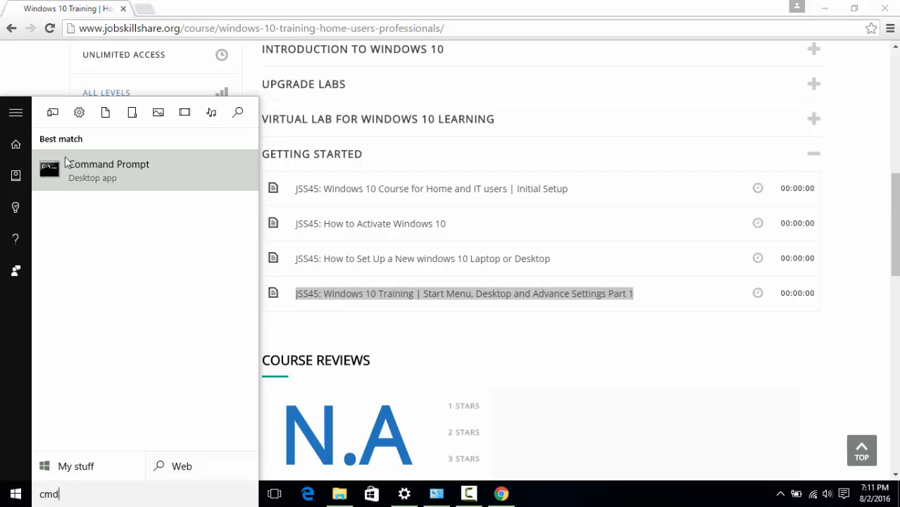
right_click(66, 162)
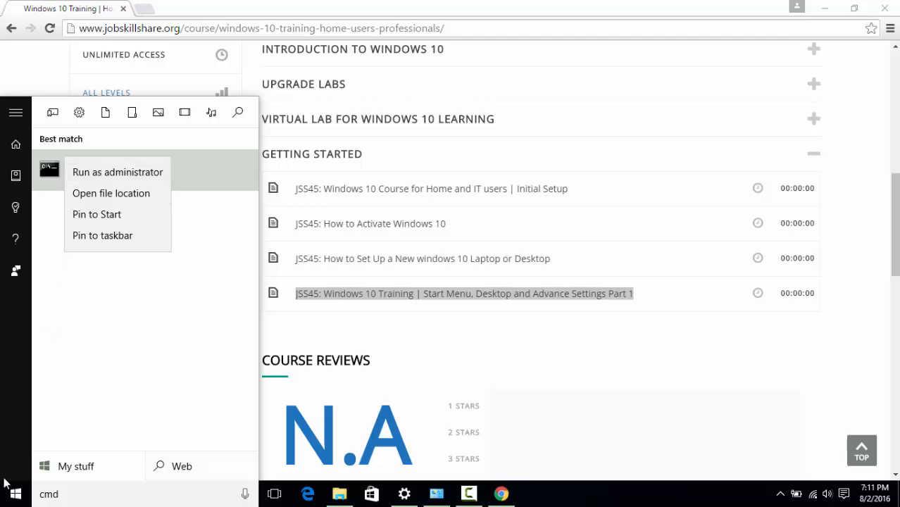
Step: Open Computer Management and display the local user accounts
right_click(4, 497)
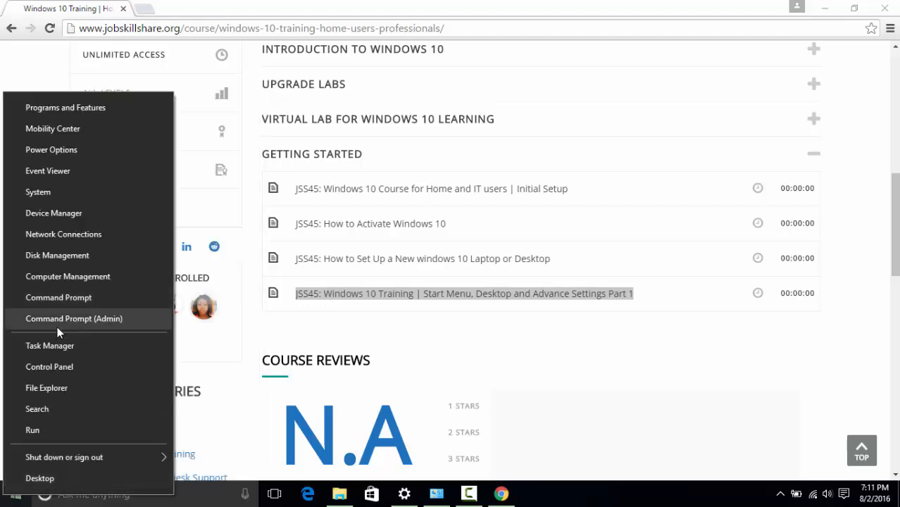
left_click(68, 279)
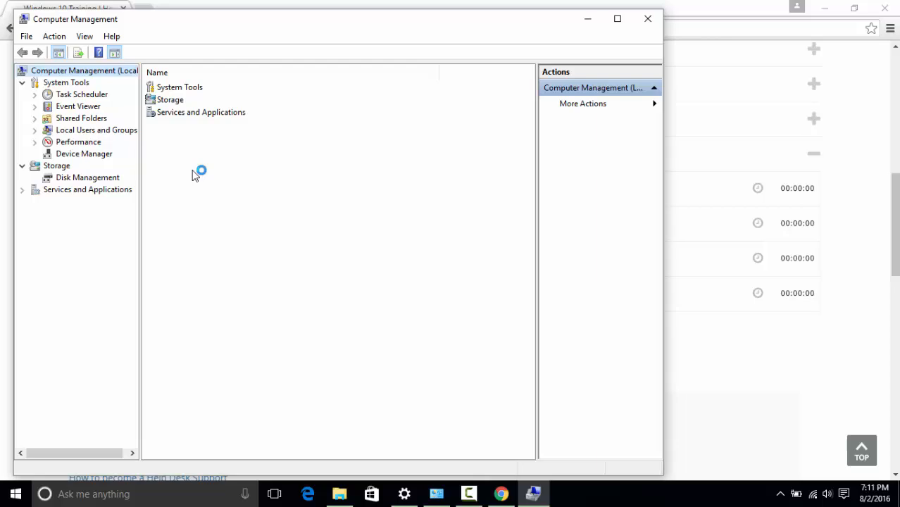
left_click(35, 131)
left_click(77, 145)
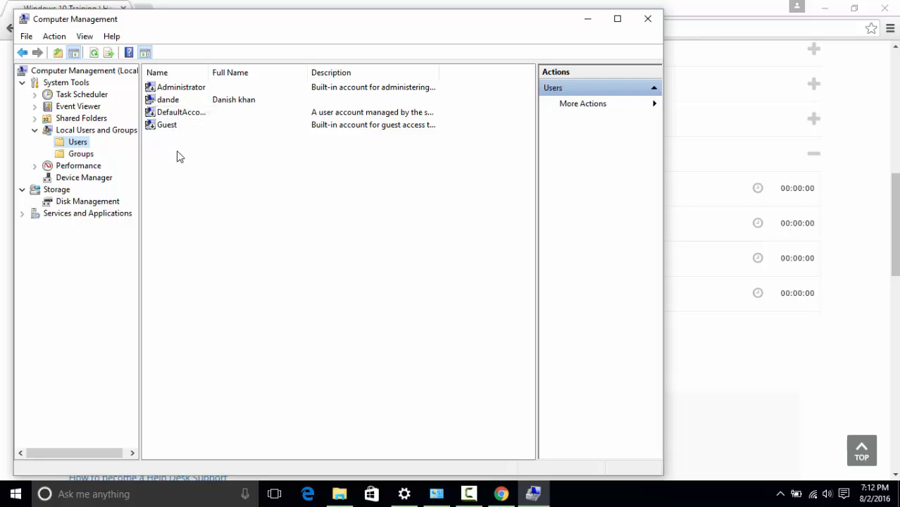
Step: View the general properties of the personal user account listed below Administrator, and close them without changes
left_click(165, 102)
right_click(164, 104)
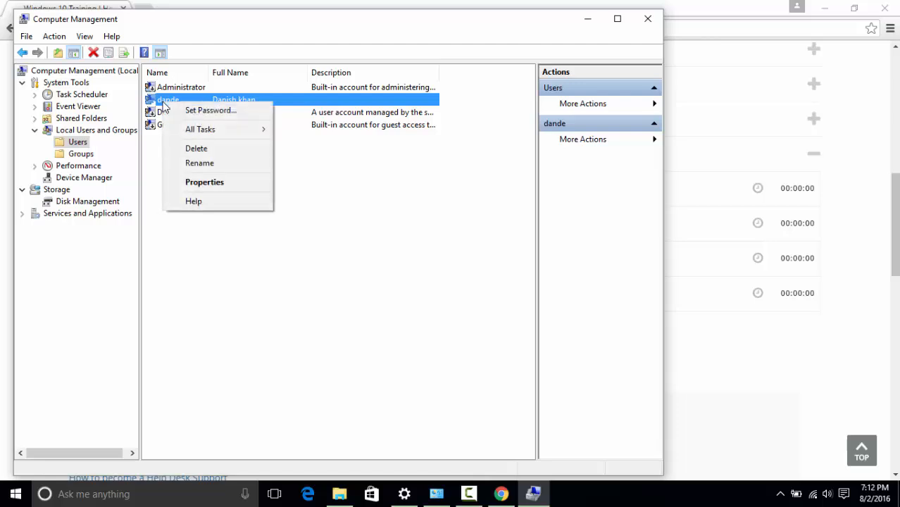
left_click(200, 182)
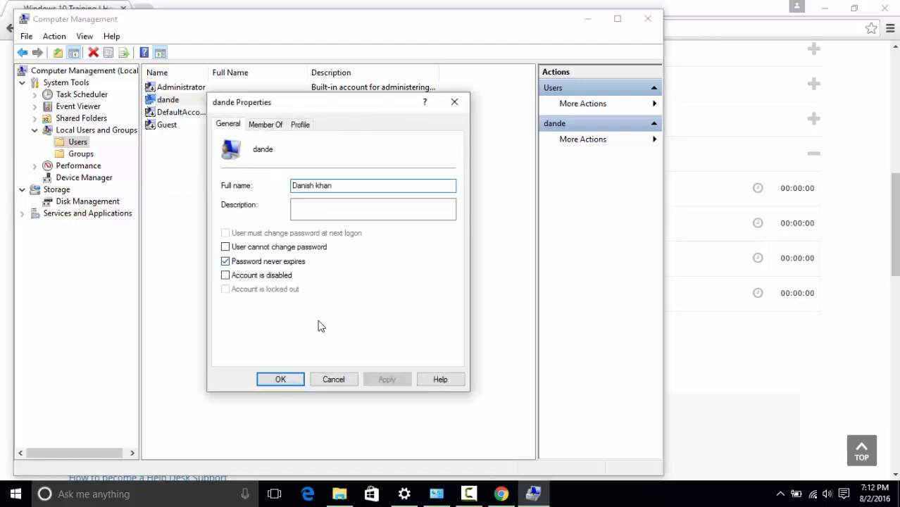
left_click(343, 378)
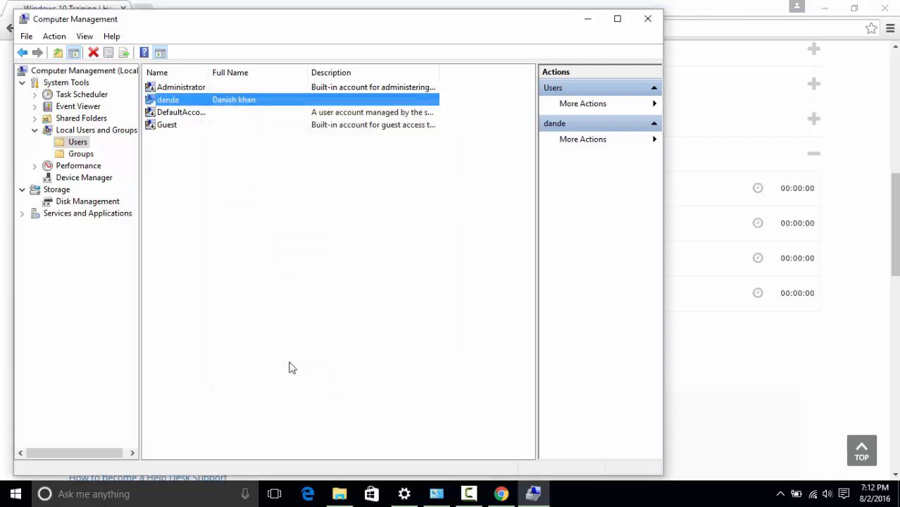
Step: View the form for creating a new local user and close it without creating an account
right_click(159, 166)
left_click(179, 174)
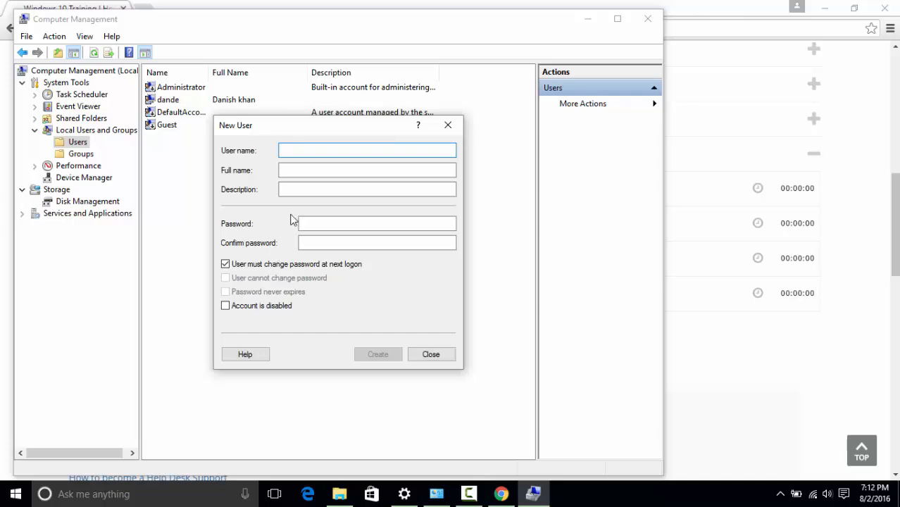
left_click(431, 354)
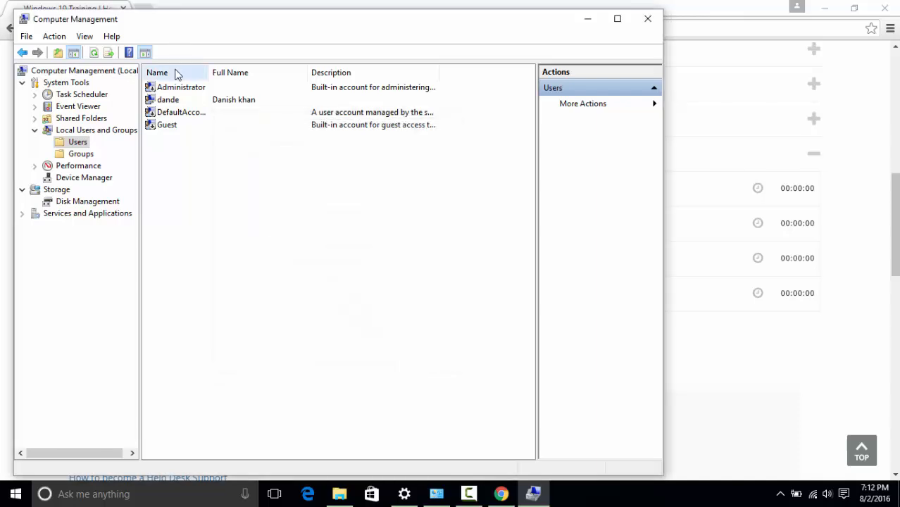
Step: Enable the built-in Administrator account by clearing Account is disabled in its properties, and apply the change
right_click(171, 90)
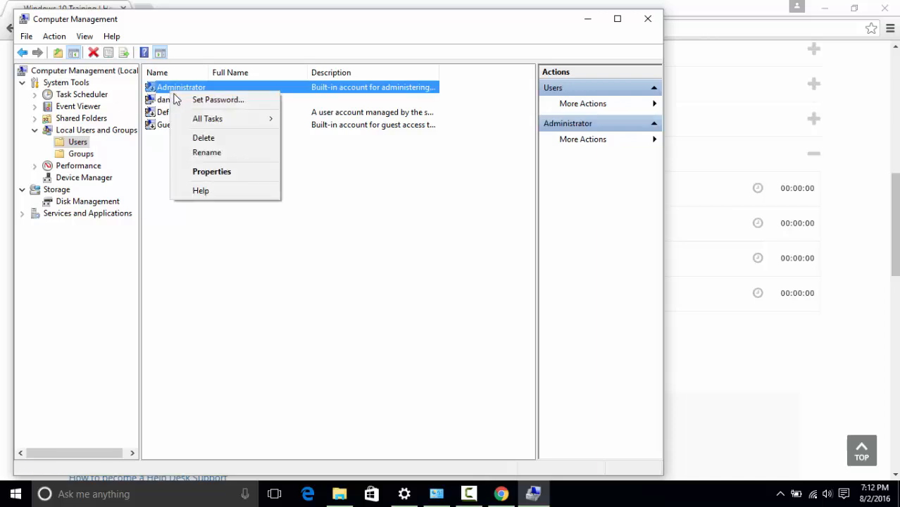
left_click(197, 173)
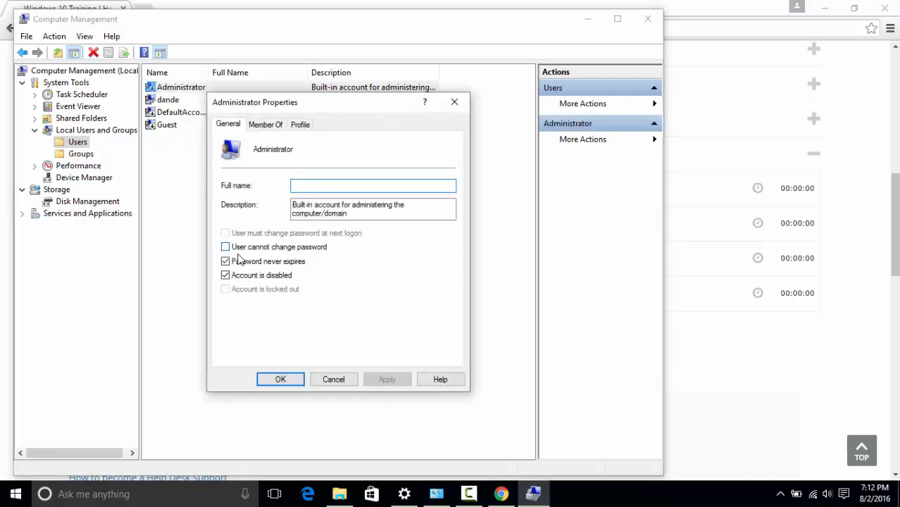
left_click(225, 275)
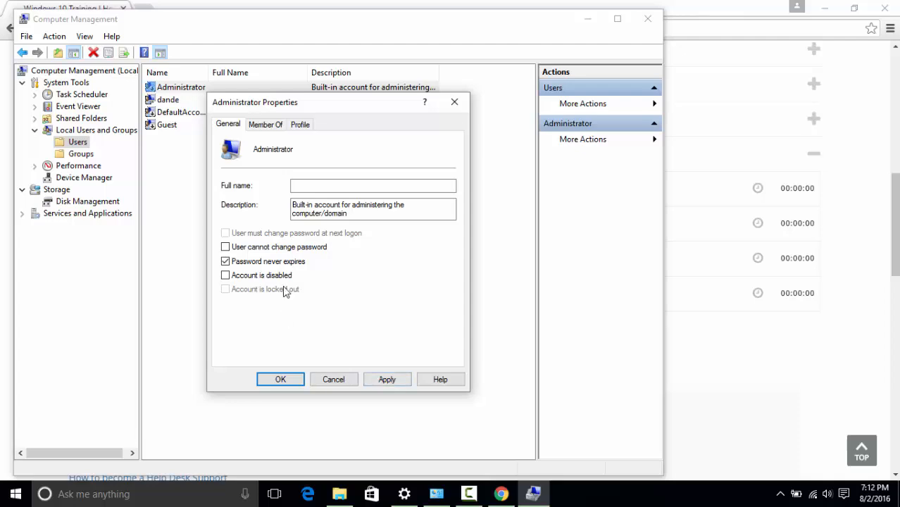
left_click(377, 379)
left_click(300, 381)
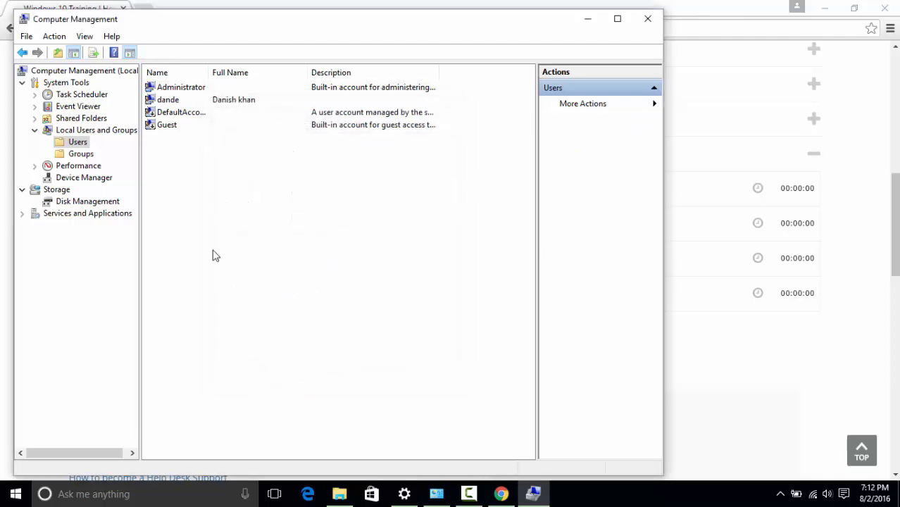
Step: Reopen the Administrator account's properties and view its group memberships
left_click(175, 92)
right_click(175, 92)
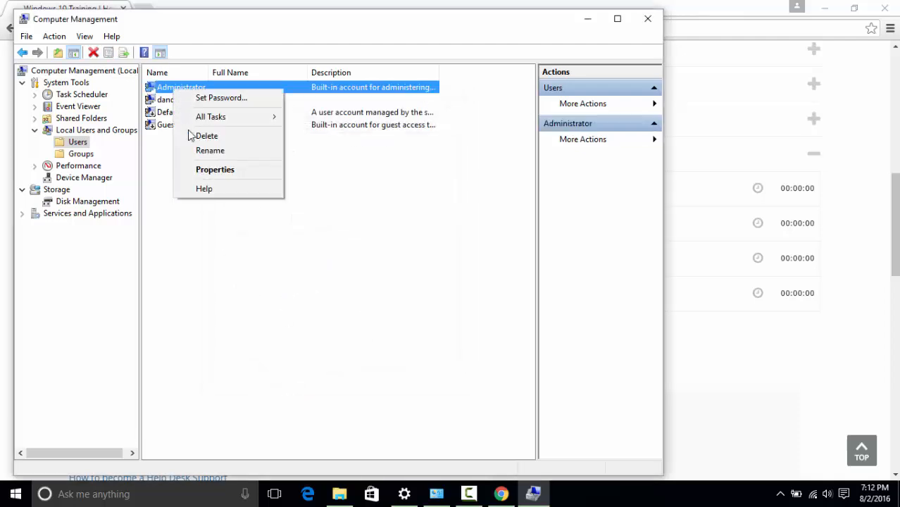
left_click(202, 172)
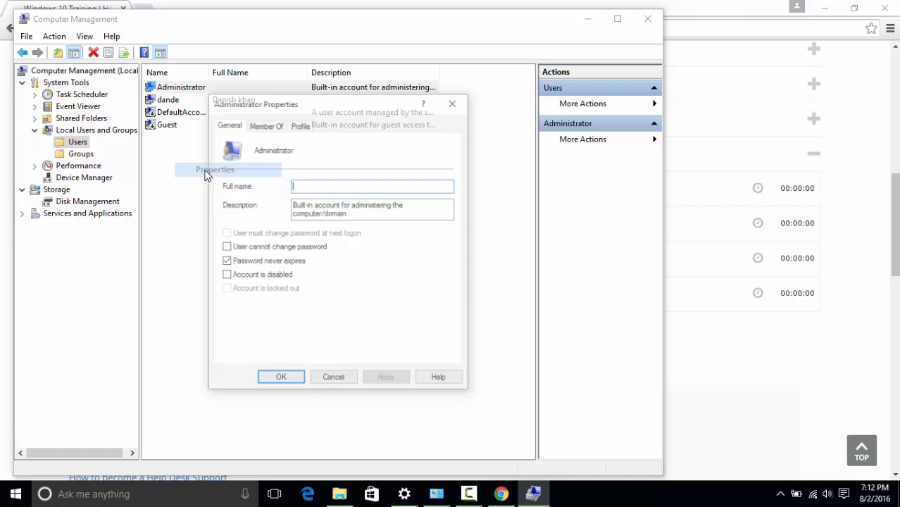
left_click(274, 128)
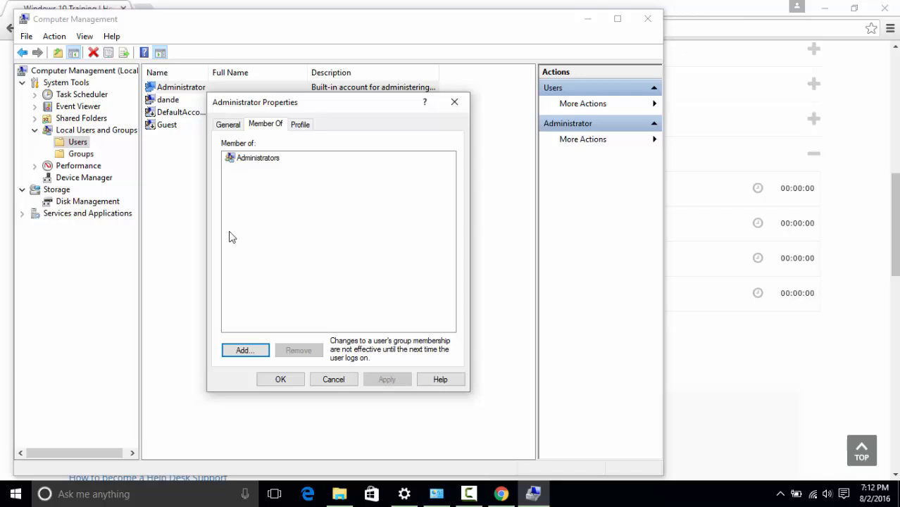
Step: Try adding the Users group to the Administrator account's memberships, remove it again, and cancel the properties
left_click(245, 351)
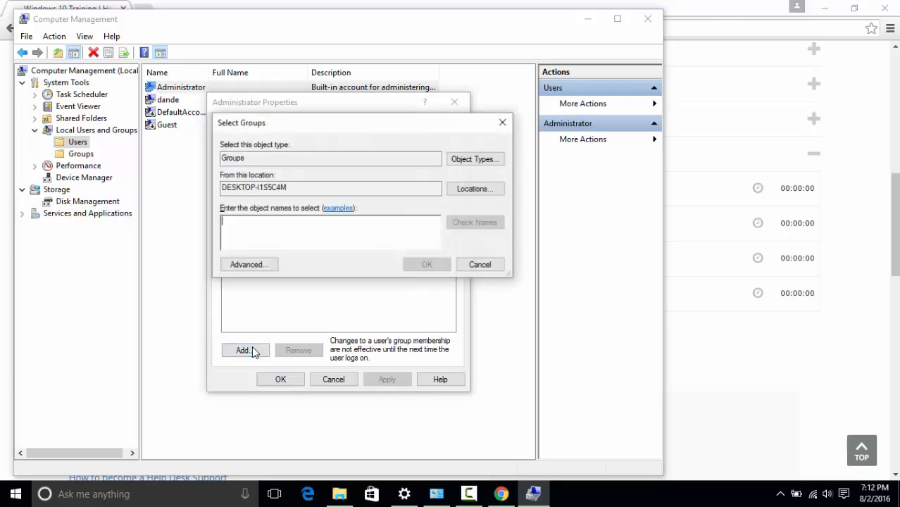
type("users")
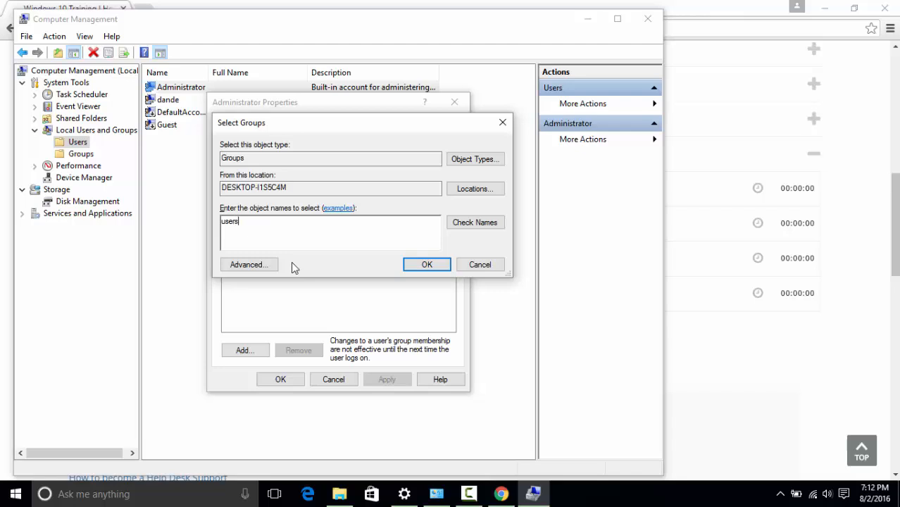
key("Return")
left_click(245, 170)
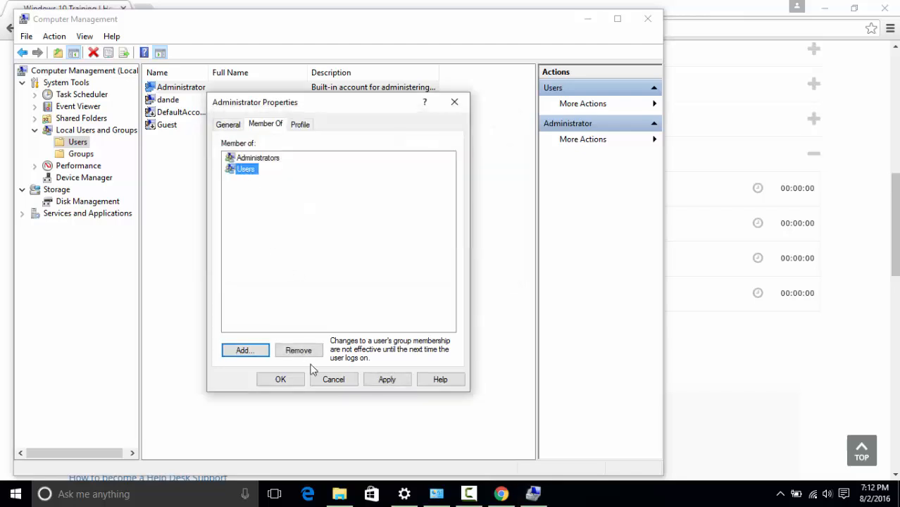
left_click(316, 352)
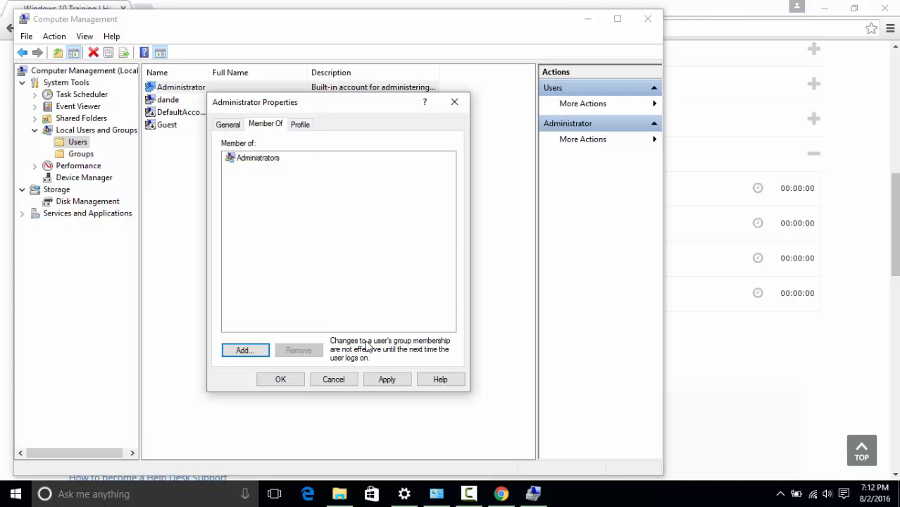
left_click(347, 382)
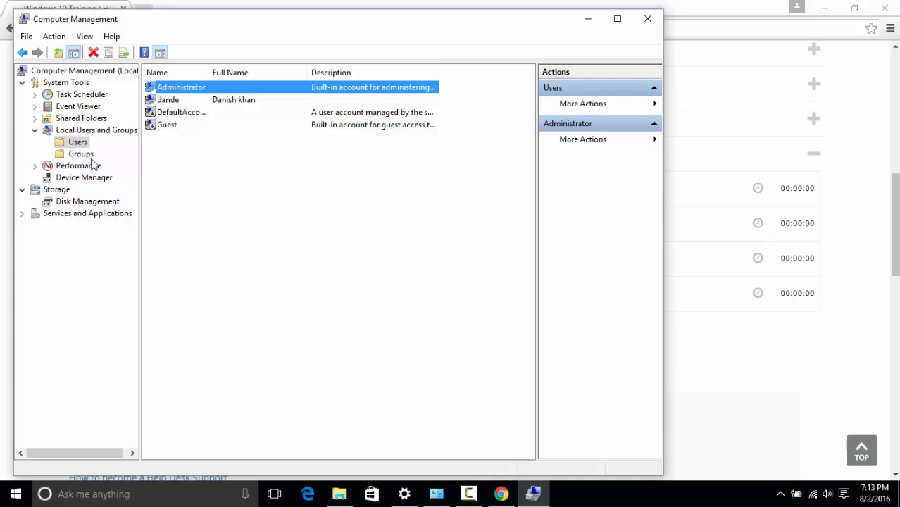
Step: Examine the disk partitions in Disk Management and check the actions available for the RECOVERY partition
left_click(73, 202)
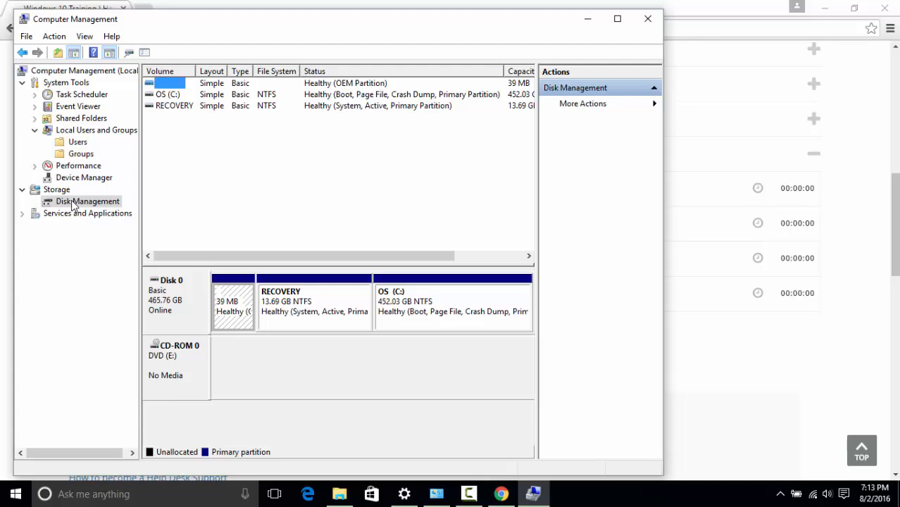
left_click(238, 357)
right_click(281, 303)
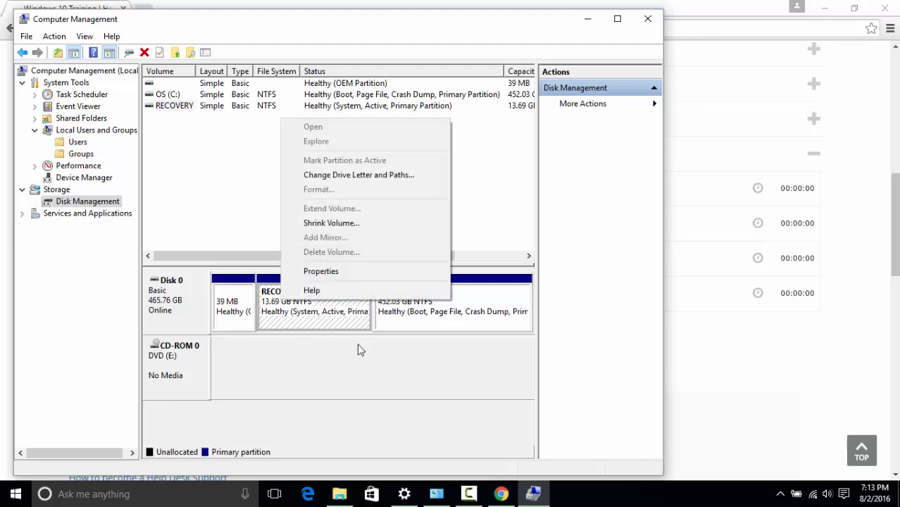
left_click(376, 381)
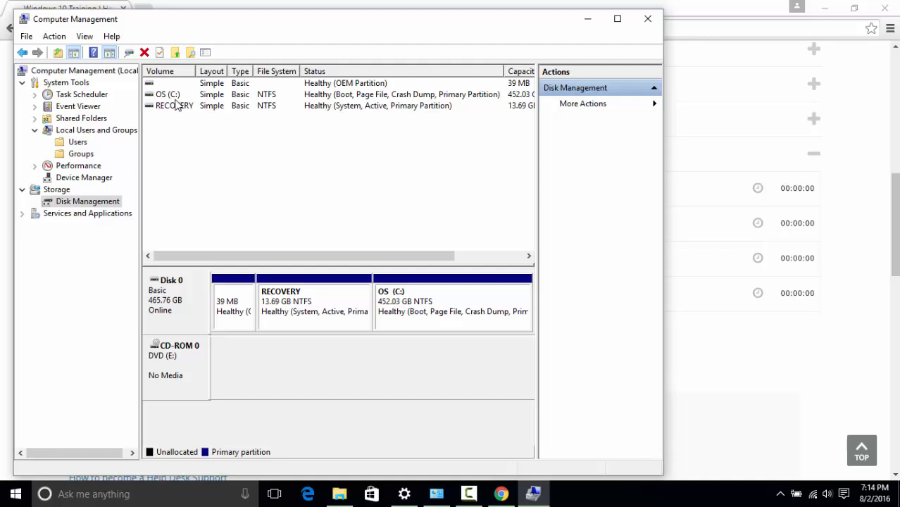
Step: List the Windows services in Computer Management, review the general and log-on properties of Alps HID Monitor Service, and close them
left_click(23, 215)
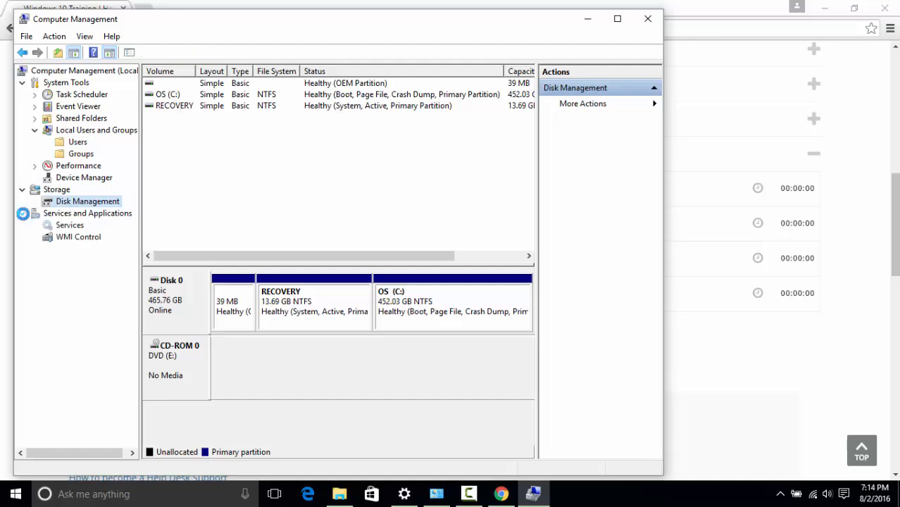
left_click(70, 226)
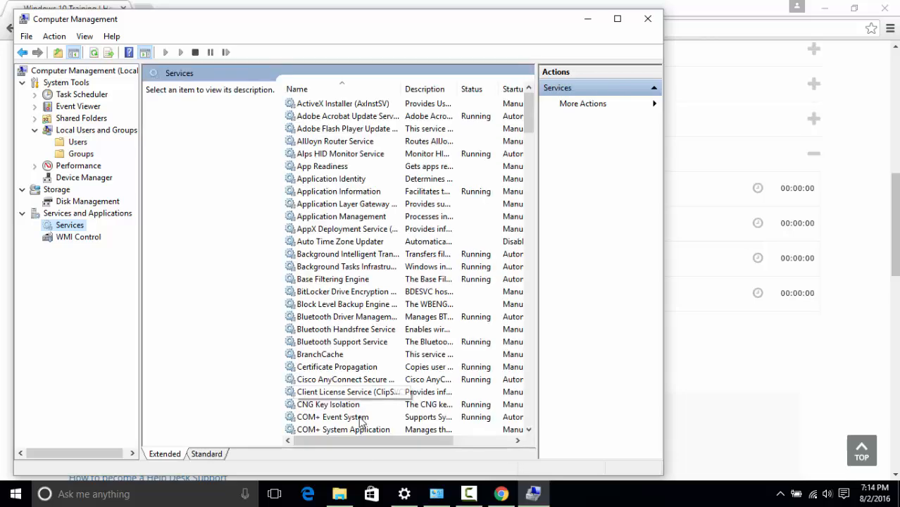
left_click_drag(363, 439, 302, 447)
left_click(325, 155)
right_click(325, 158)
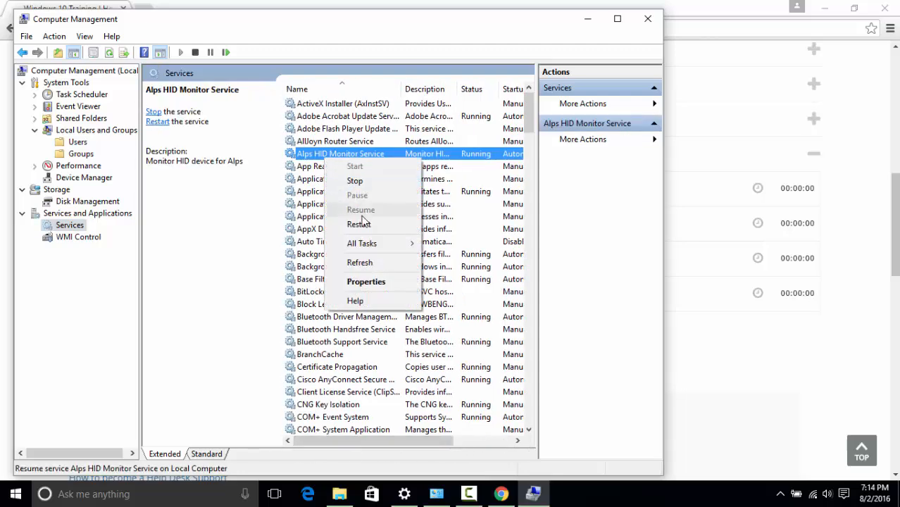
left_click(373, 281)
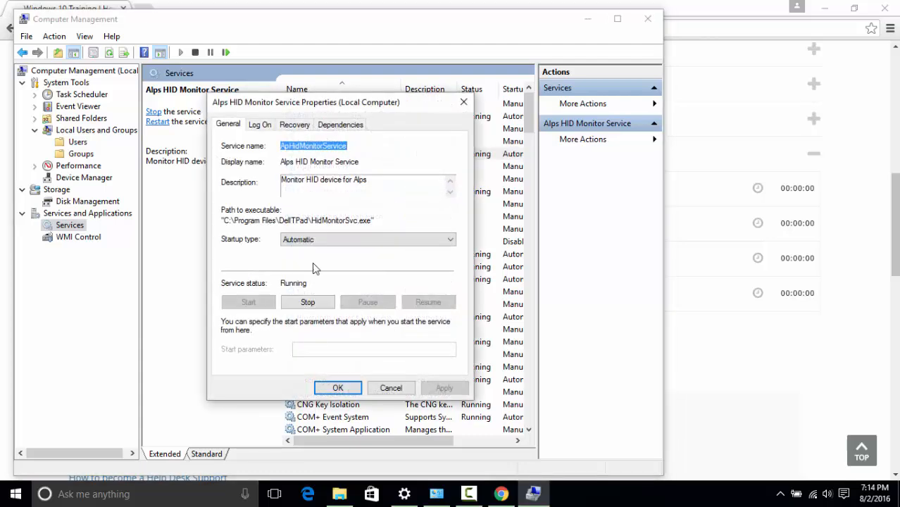
left_click(260, 127)
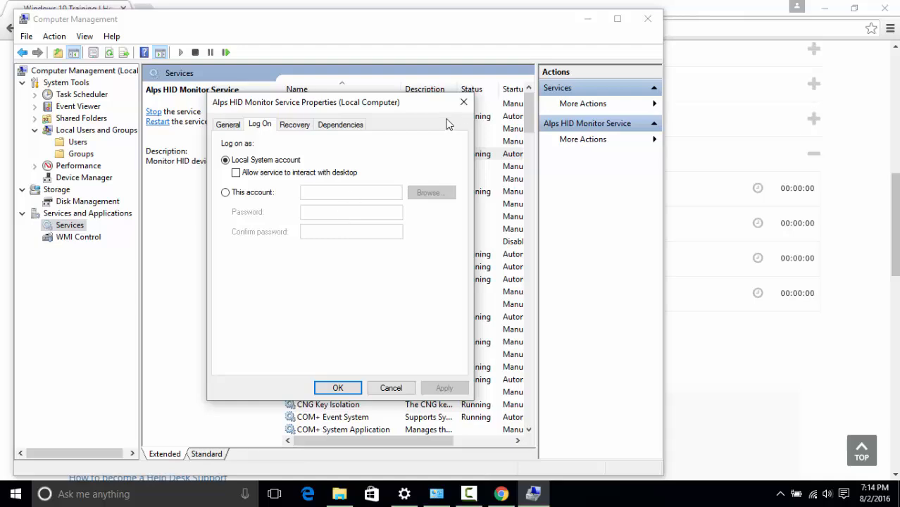
left_click(463, 102)
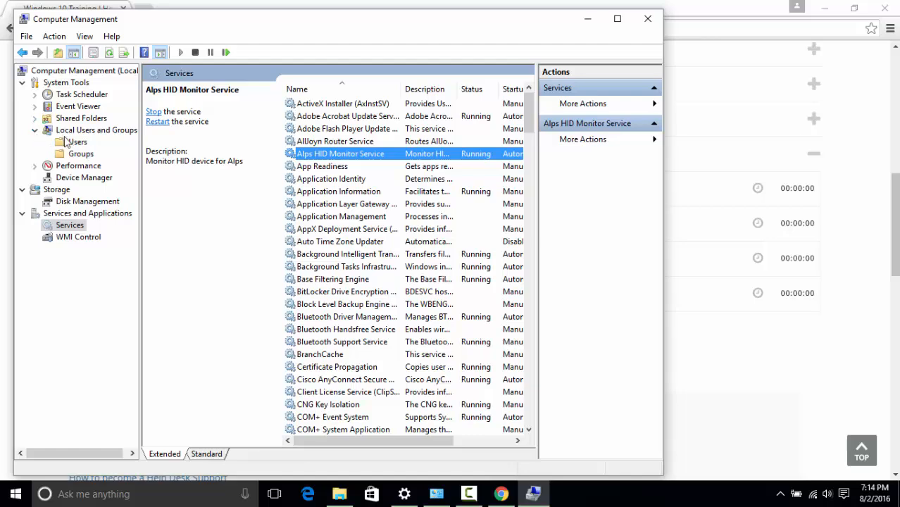
Step: Review the members of the Remote Desktop Users and Administrators local groups, closing each group's properties unchanged
left_click(80, 154)
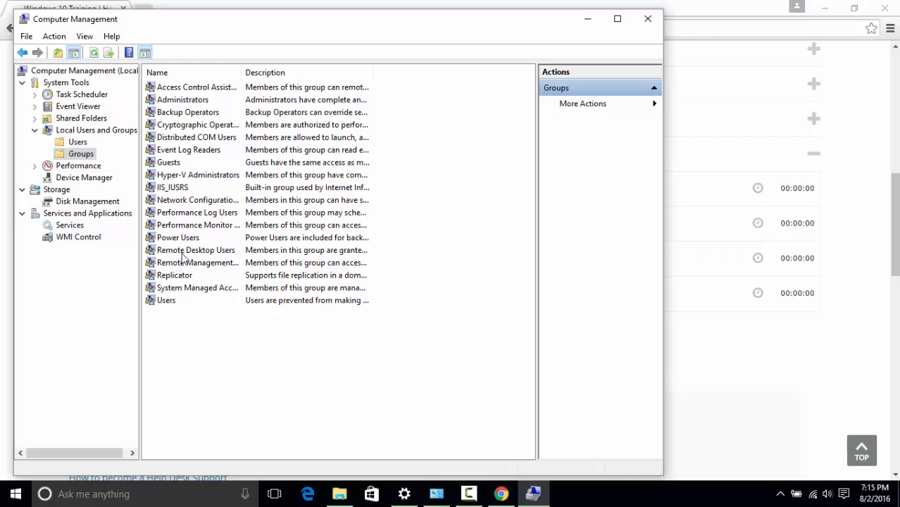
double_click(181, 254)
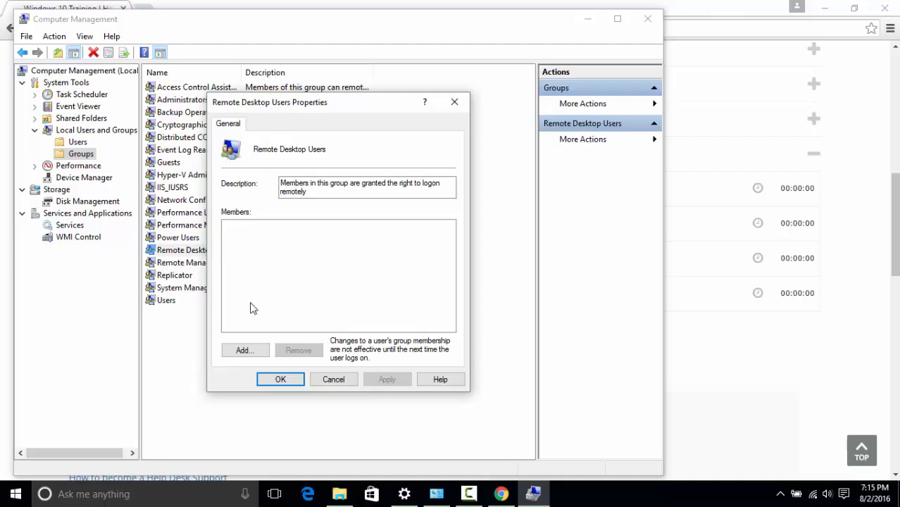
left_click(338, 379)
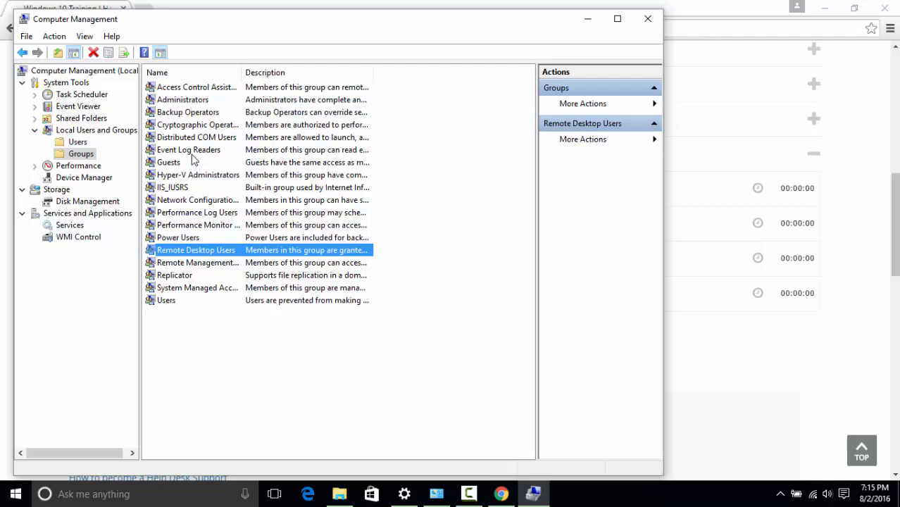
left_click(176, 103)
double_click(176, 102)
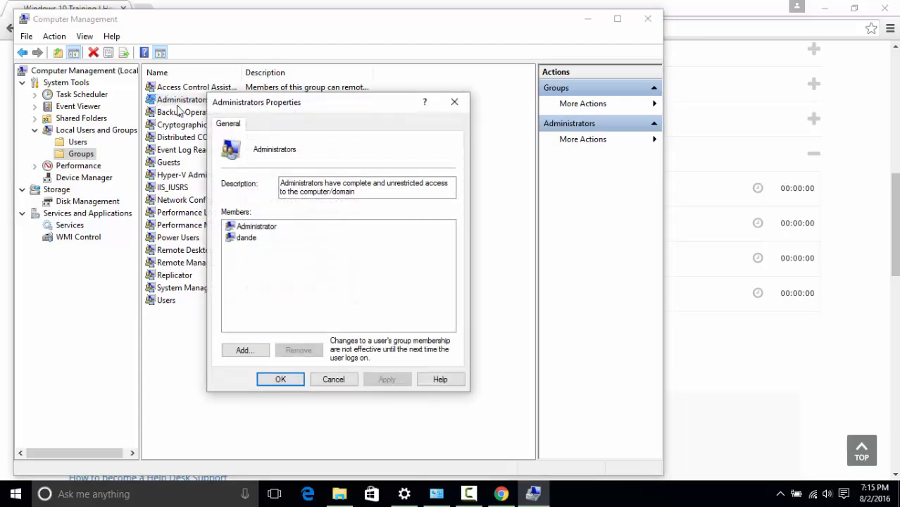
left_click(456, 103)
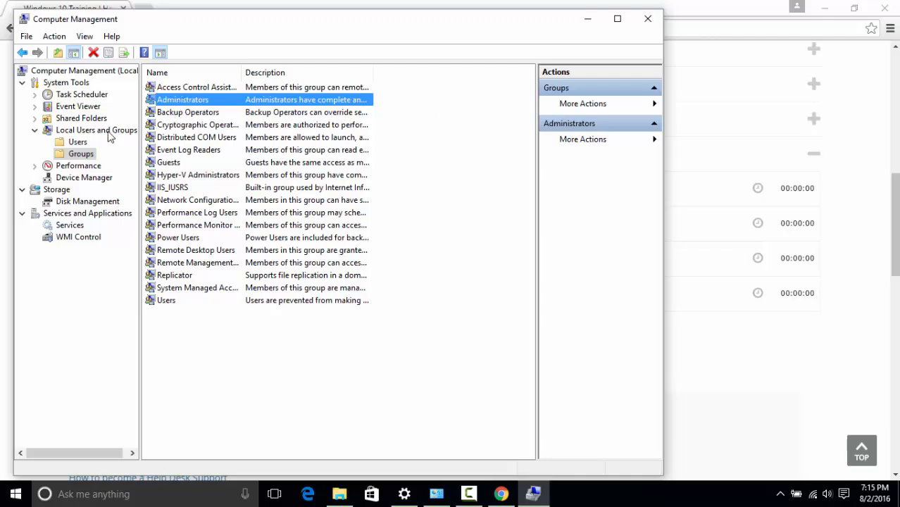
Step: View the Application log under Event Viewer's Windows Logs, inspect event 903 from Security-SPP, and close Computer Management
left_click(34, 106)
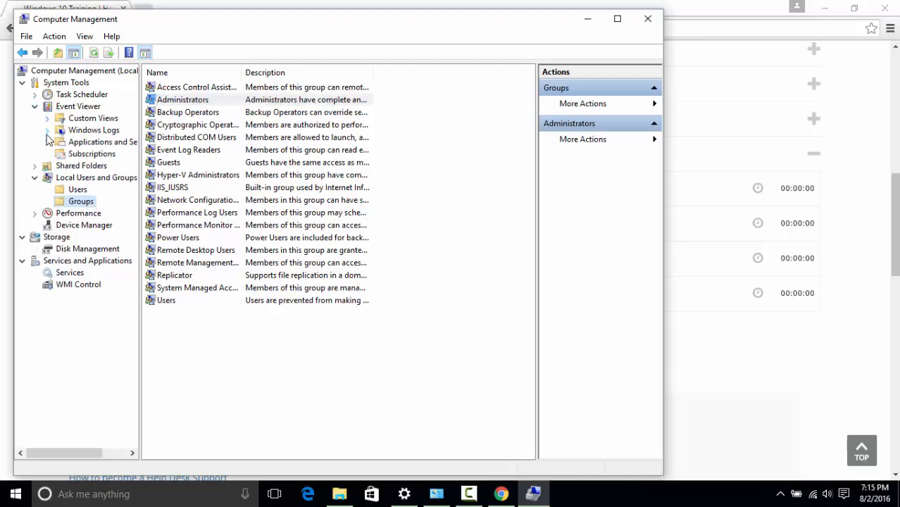
left_click(47, 130)
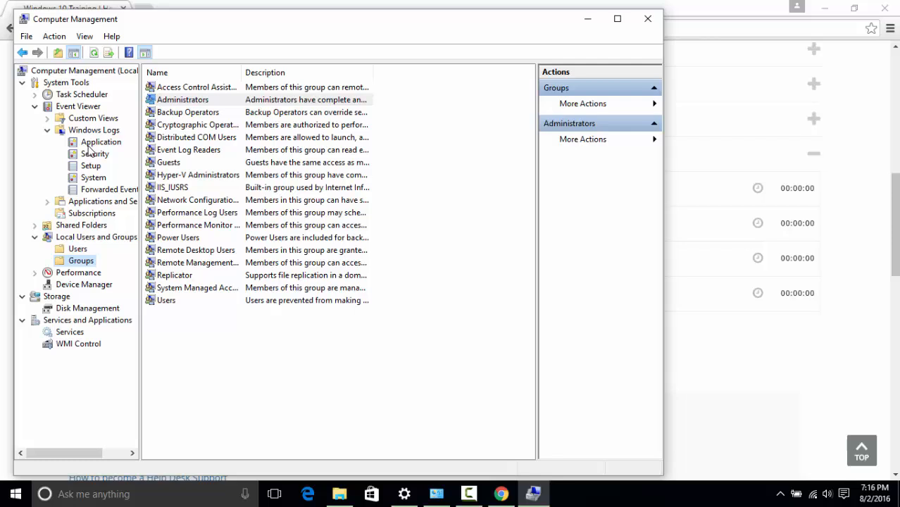
left_click(99, 145)
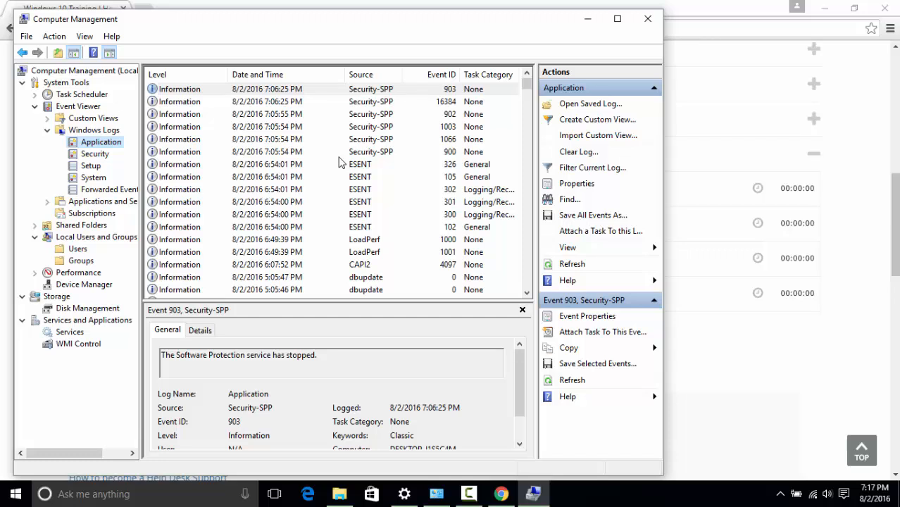
left_click(449, 92)
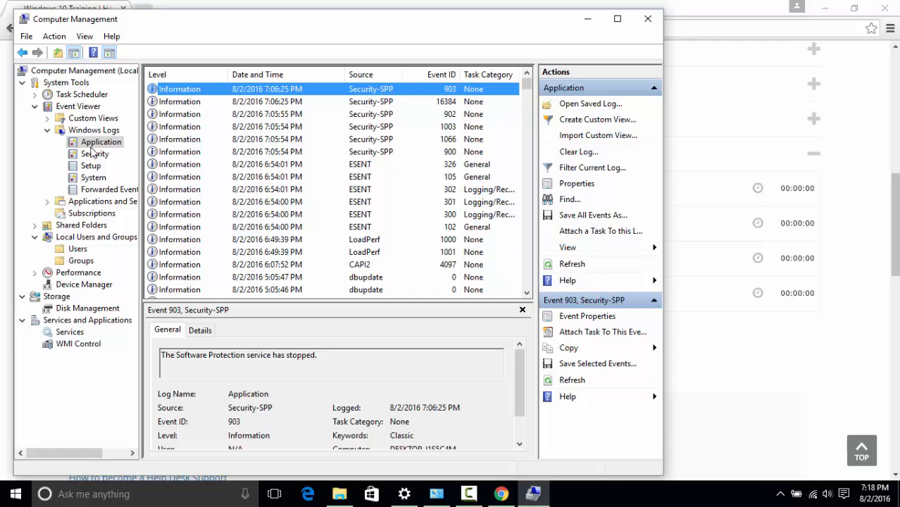
left_click(647, 18)
Step: Open Network Connections from the advanced Start shortcuts and check the actions available for the Wi-Fi adapter
right_click(15, 494)
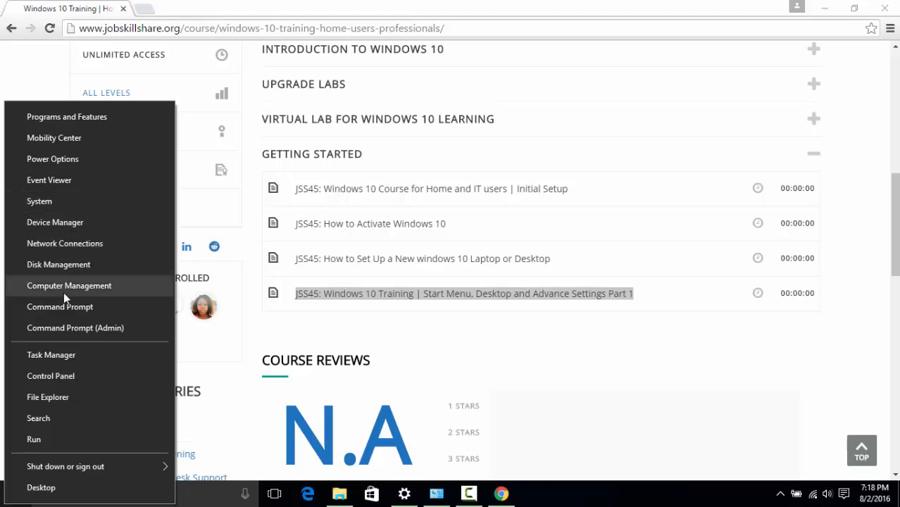
left_click(61, 244)
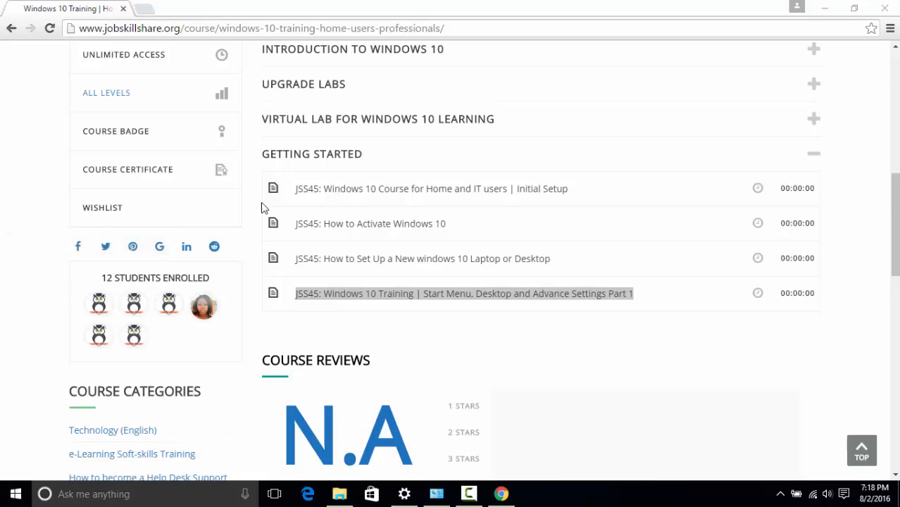
left_click_drag(413, 52, 413, 60)
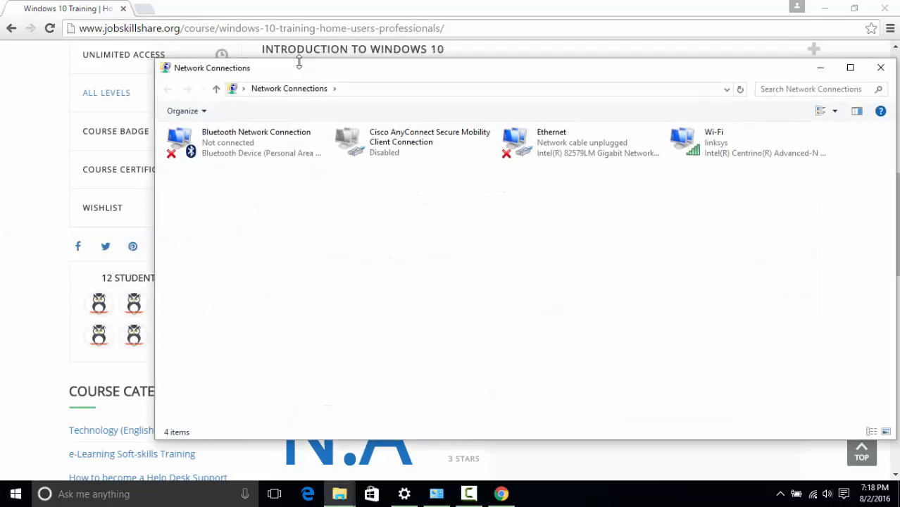
left_click_drag(324, 69, 250, 75)
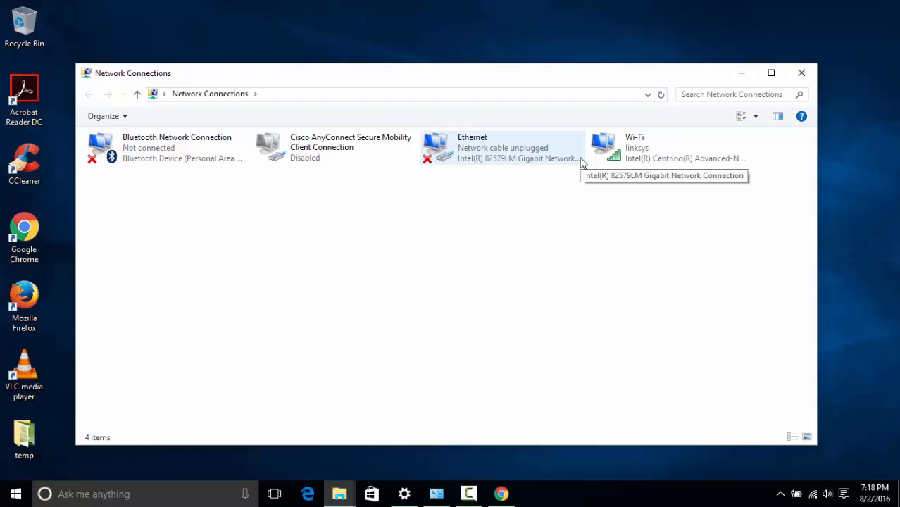
right_click(627, 147)
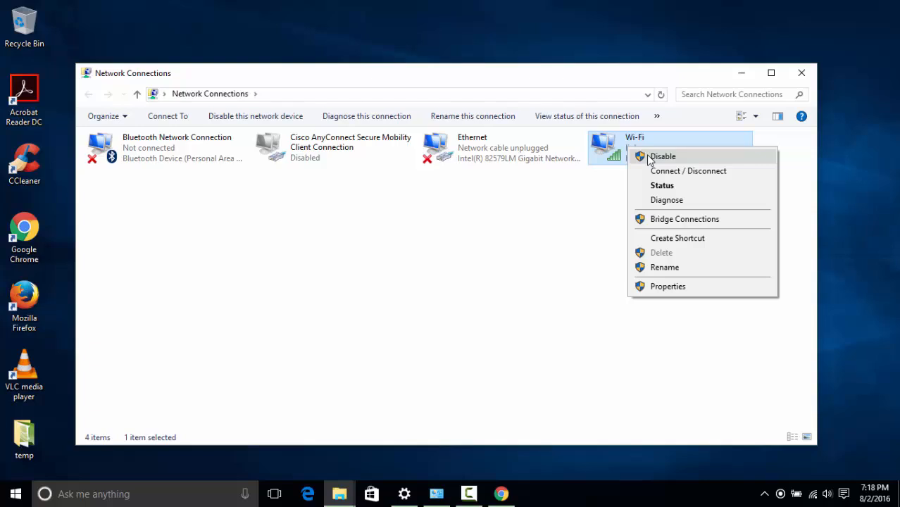
left_click(581, 242)
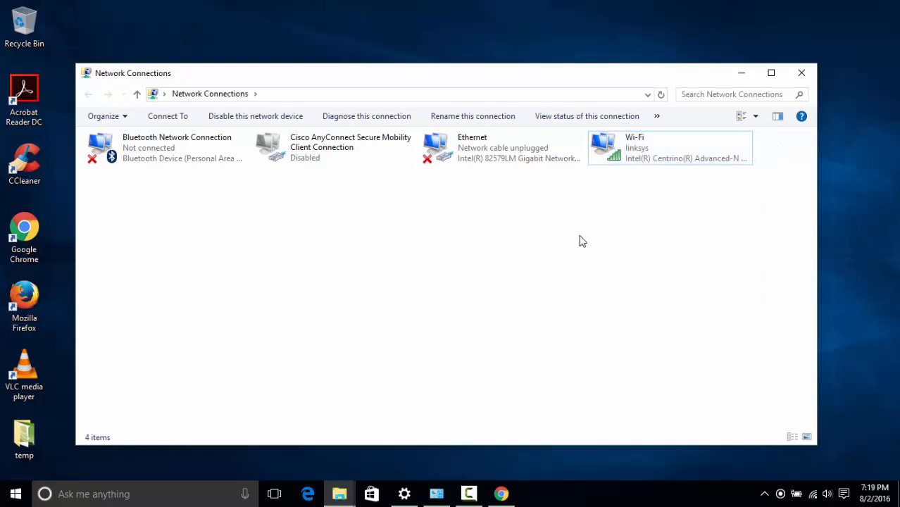
Step: Review the Wi-Fi adapter's Internet Protocol Version 4 (TCP/IPv4) settings and close the properties without changing them
right_click(626, 154)
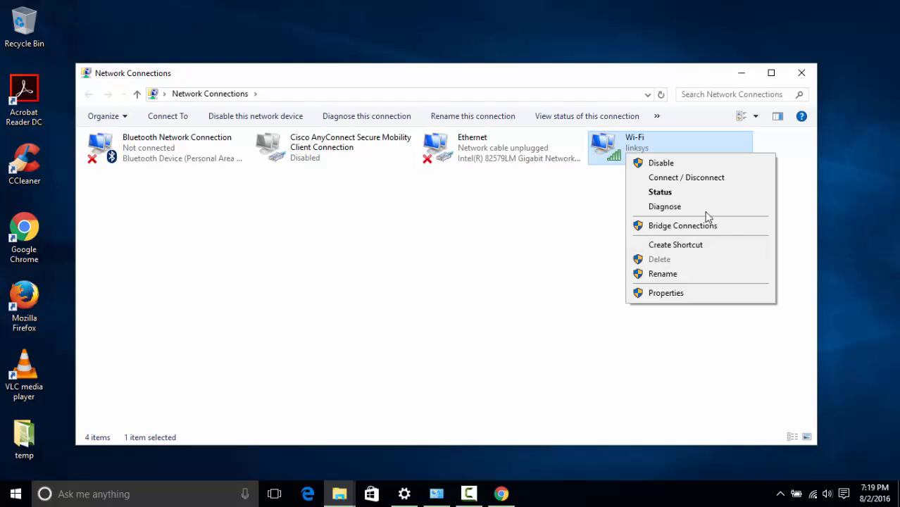
left_click(672, 296)
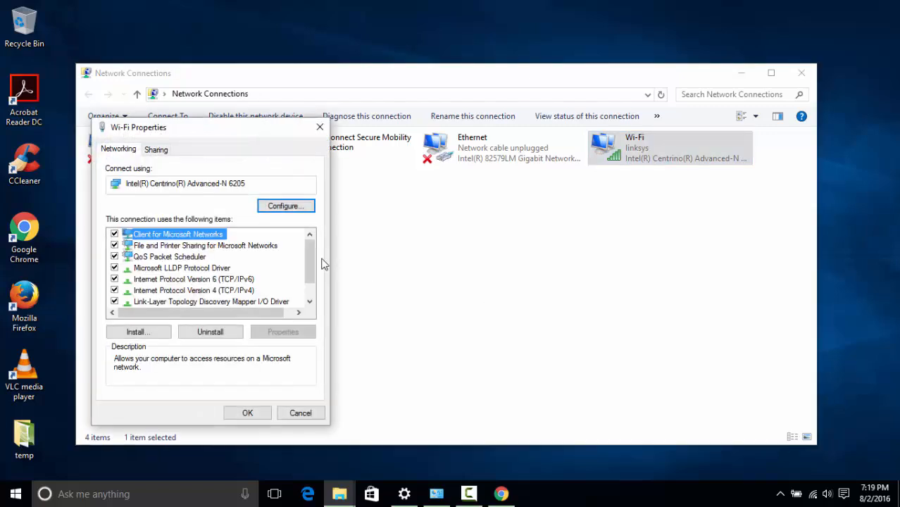
left_click_drag(306, 258, 314, 280)
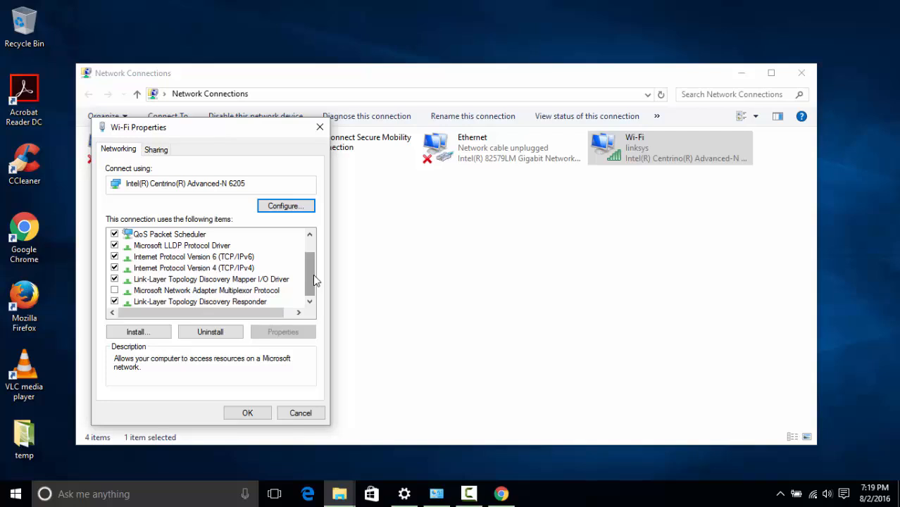
left_click(242, 270)
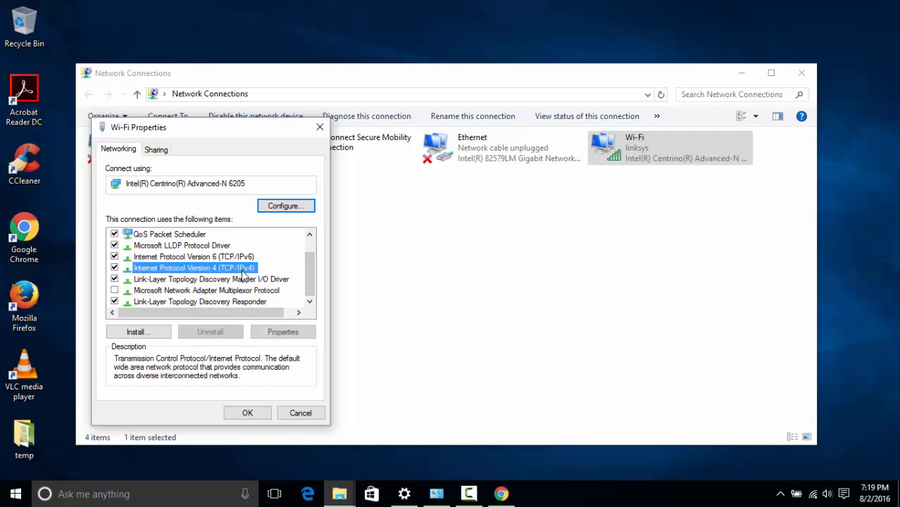
left_click(276, 333)
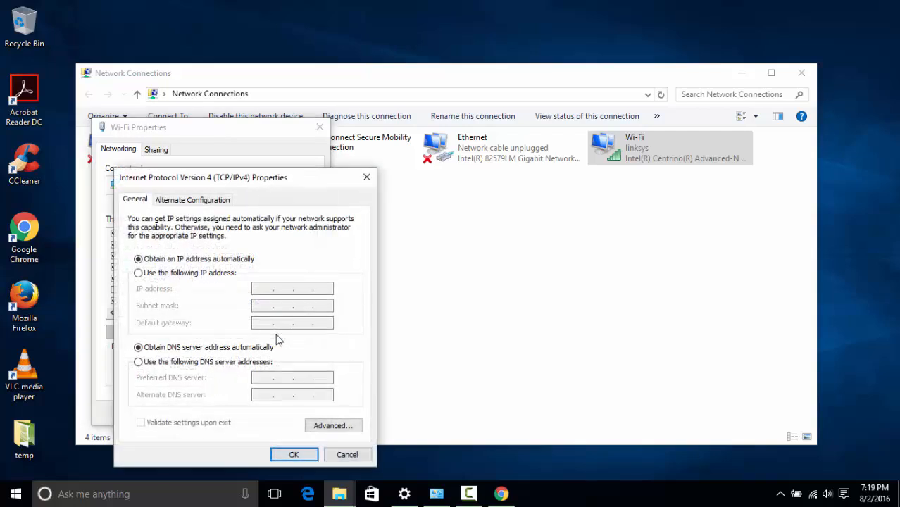
left_click(336, 454)
left_click(327, 128)
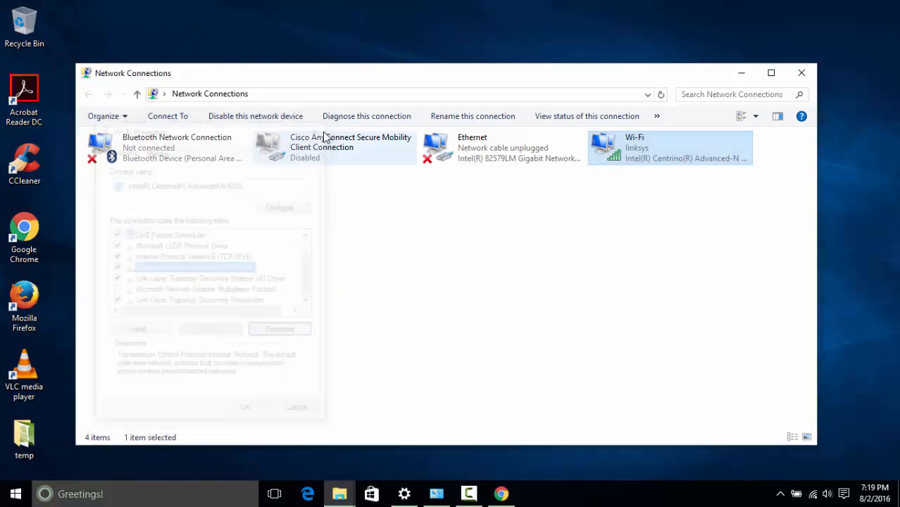
Step: Open Device Manager from the advanced Start shortcuts and list the audio, battery, Bluetooth and computer devices
right_click(2, 502)
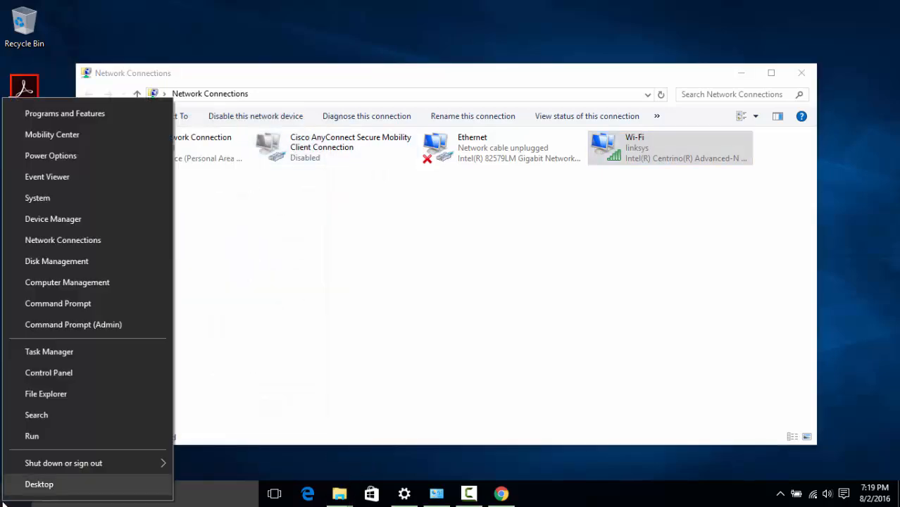
left_click(59, 225)
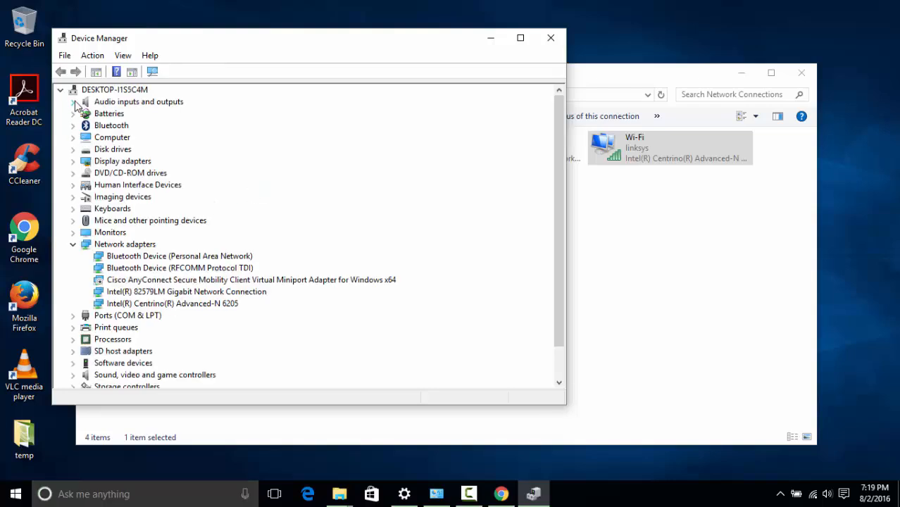
left_click(74, 103)
left_click(73, 149)
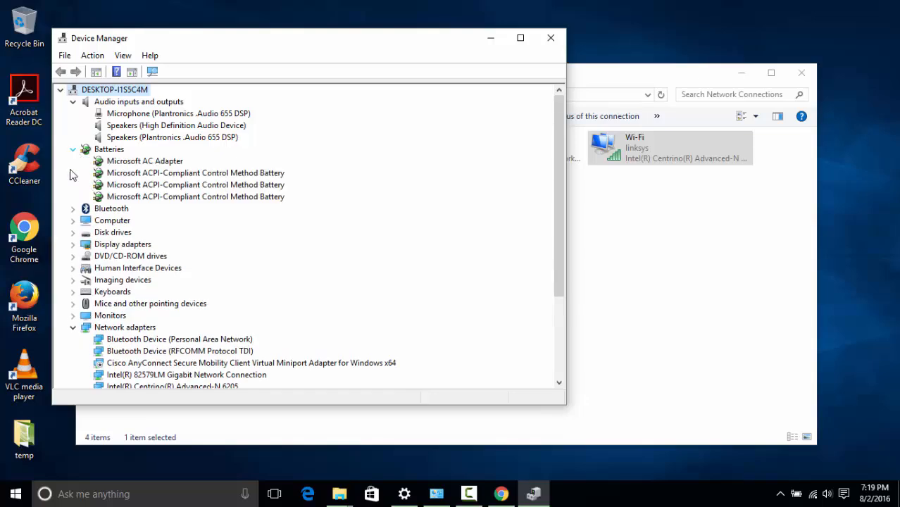
left_click(73, 209)
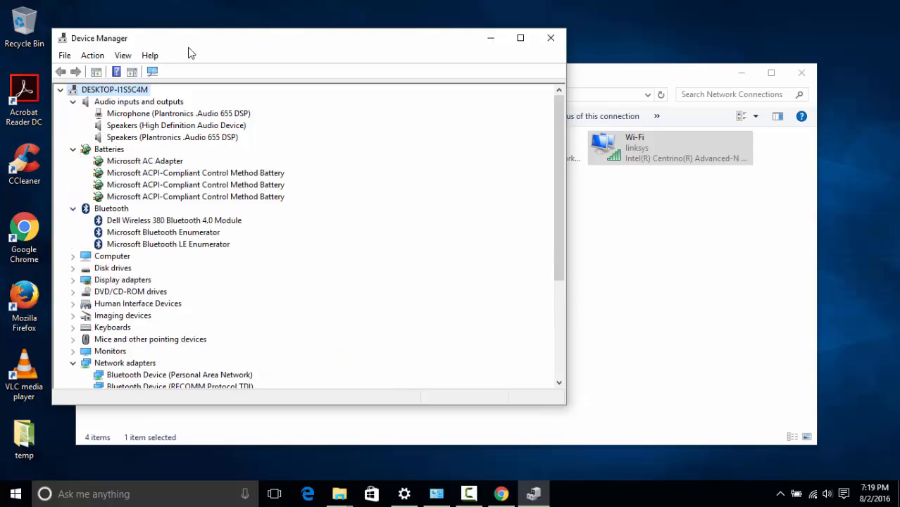
left_click_drag(182, 48, 179, 31)
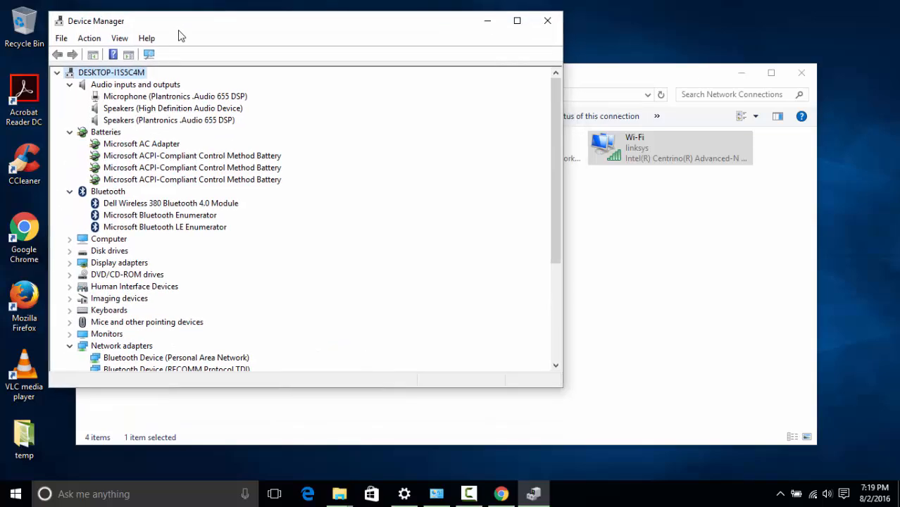
left_click(70, 240)
Step: List the imaging, human interface, DVD/CD-ROM and display devices, check the Intel(R) HD Graphics 4000 actions, and close Device Manager
left_click_drag(556, 160, 550, 212)
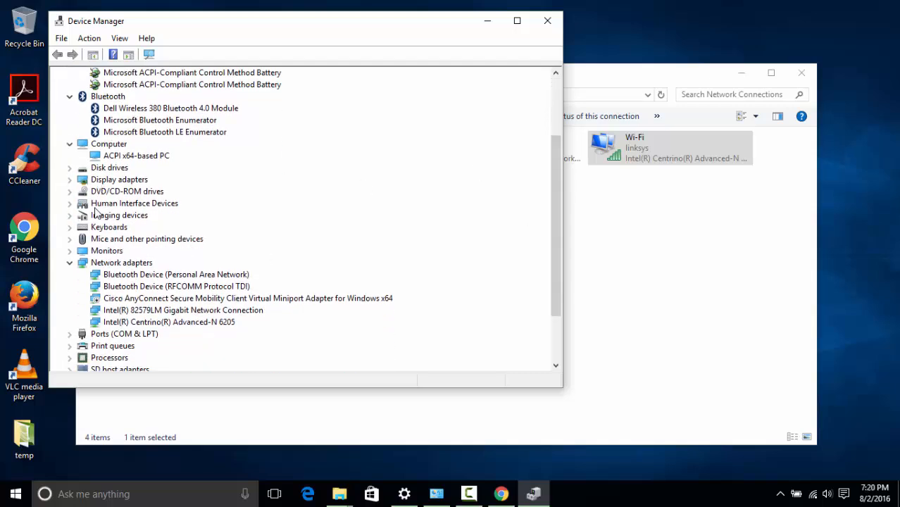
left_click(70, 216)
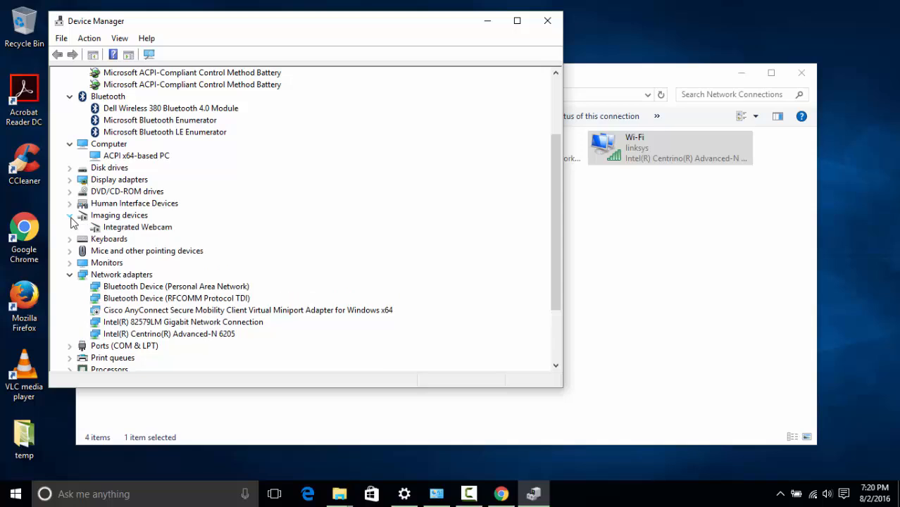
left_click(69, 203)
left_click(69, 192)
left_click(70, 179)
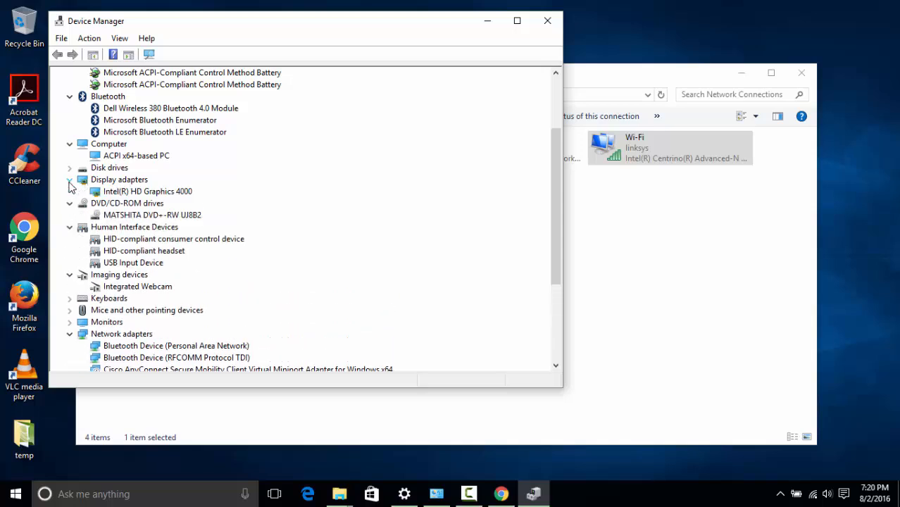
right_click(103, 191)
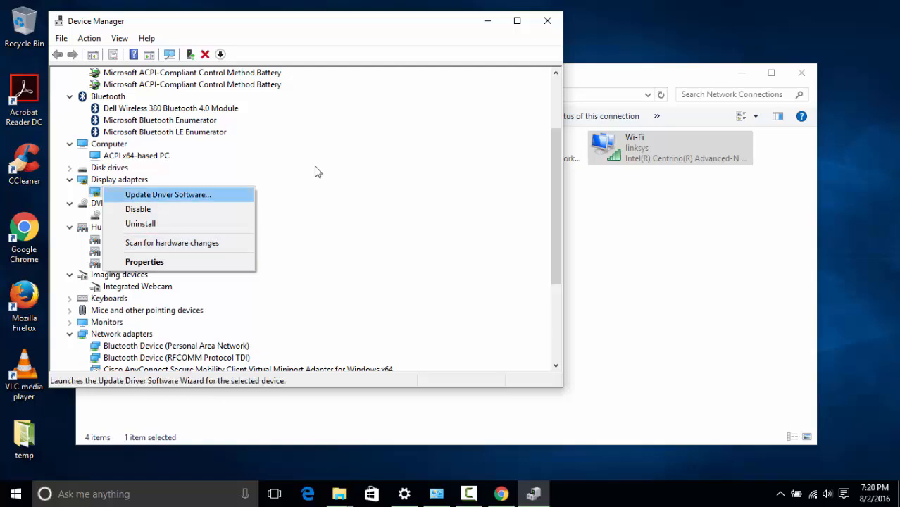
left_click(549, 26)
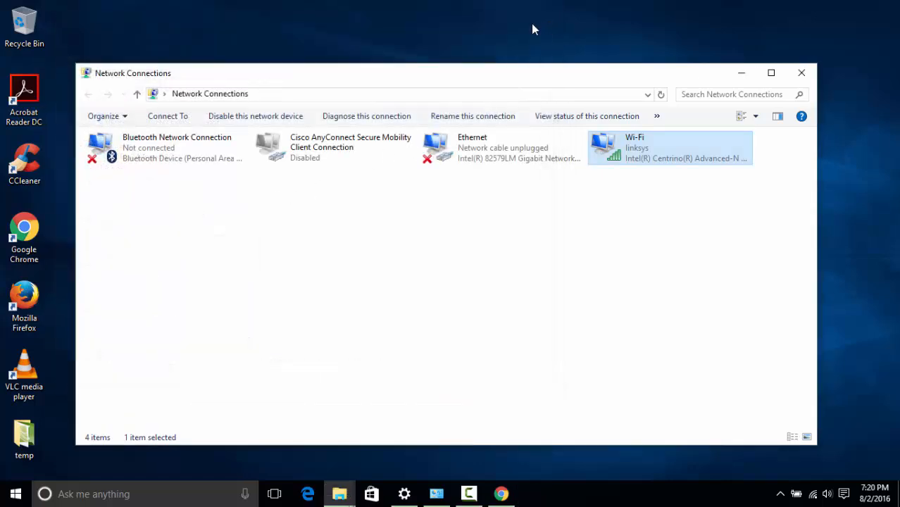
Step: Open the System information page from the advanced Start shortcuts, view the product key change prompt, and cancel it
right_click(16, 494)
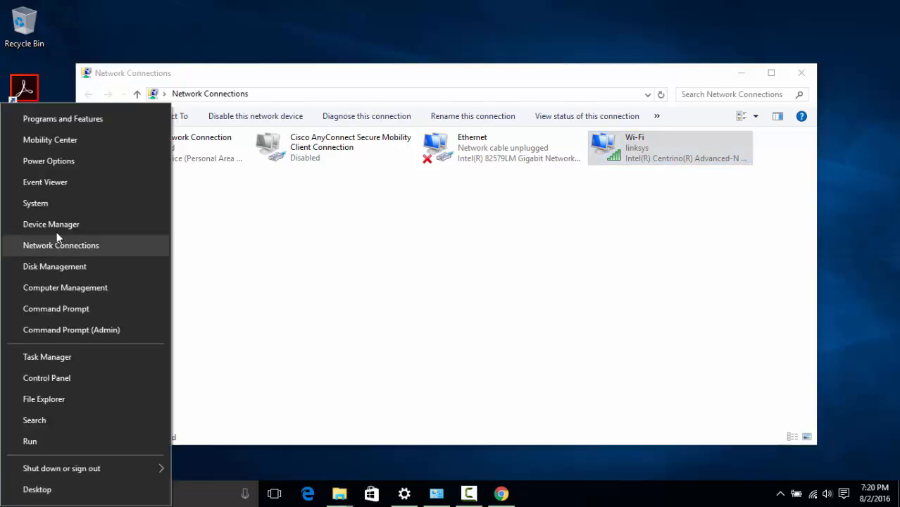
left_click(62, 203)
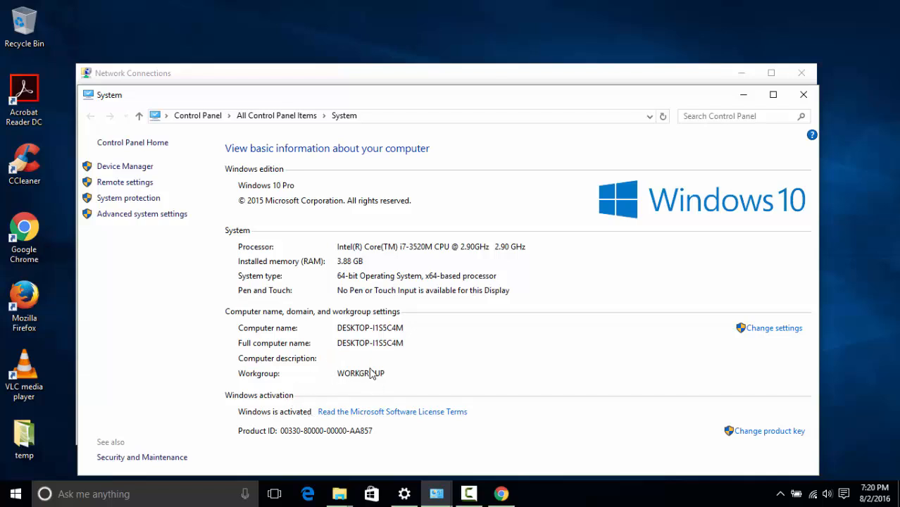
left_click(760, 433)
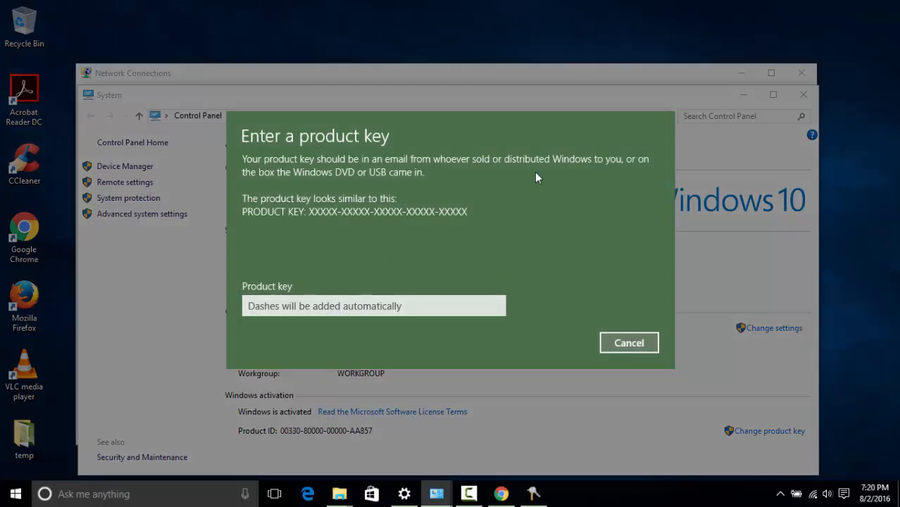
left_click(620, 343)
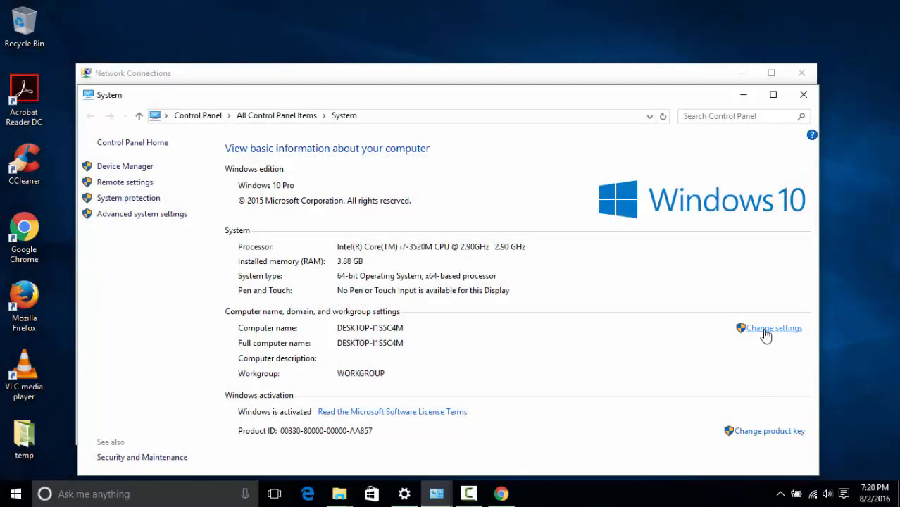
Step: Open the computer name settings from the System page, view the Computer Name/Domain Changes options, and close them without changes
left_click(765, 331)
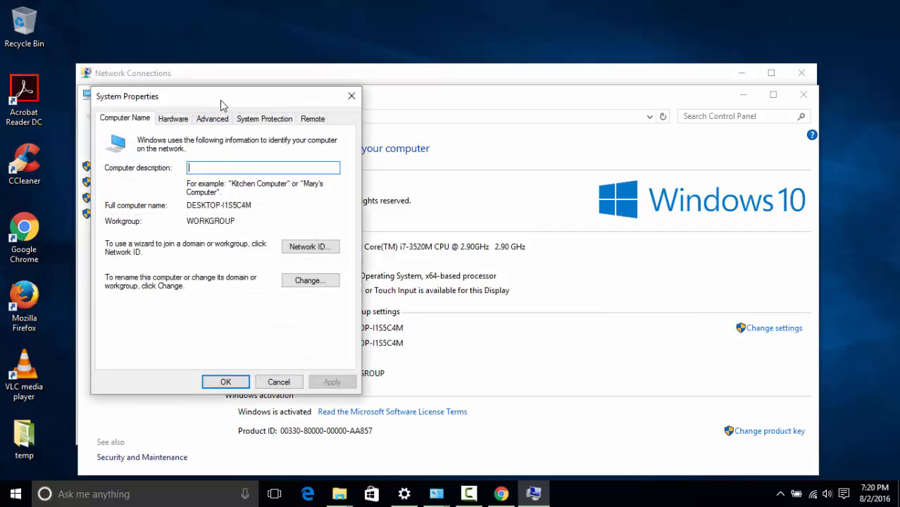
left_click_drag(220, 100, 366, 90)
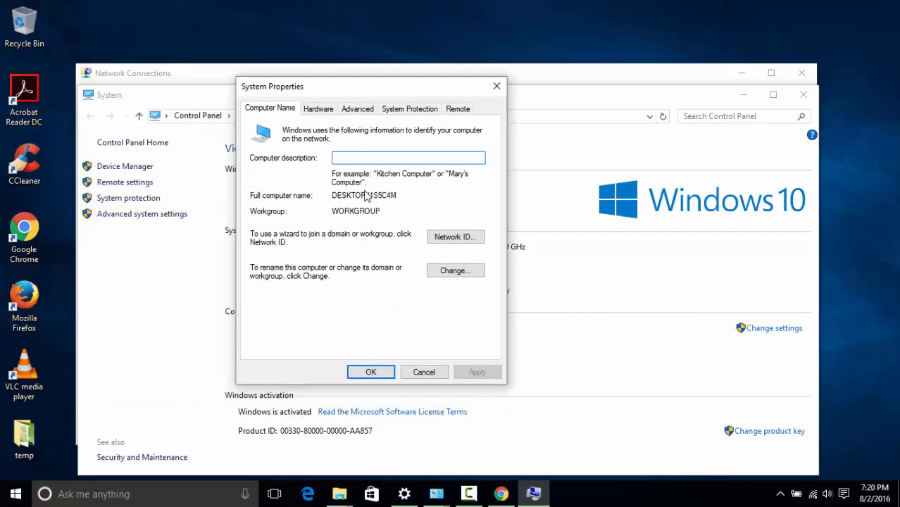
left_click(430, 272)
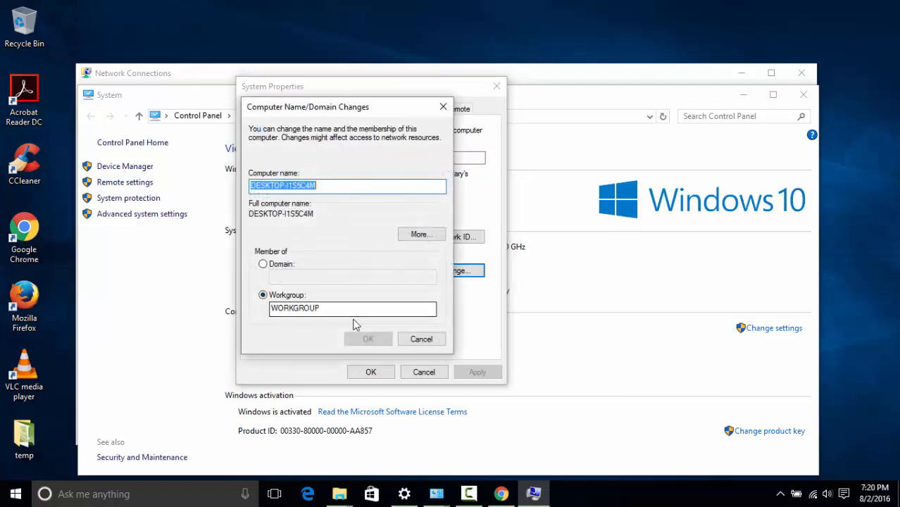
left_click(422, 340)
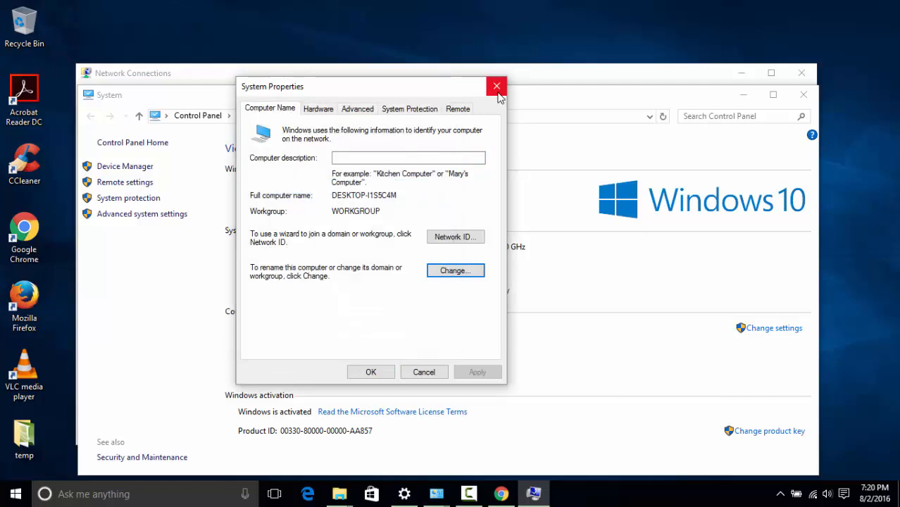
left_click(497, 87)
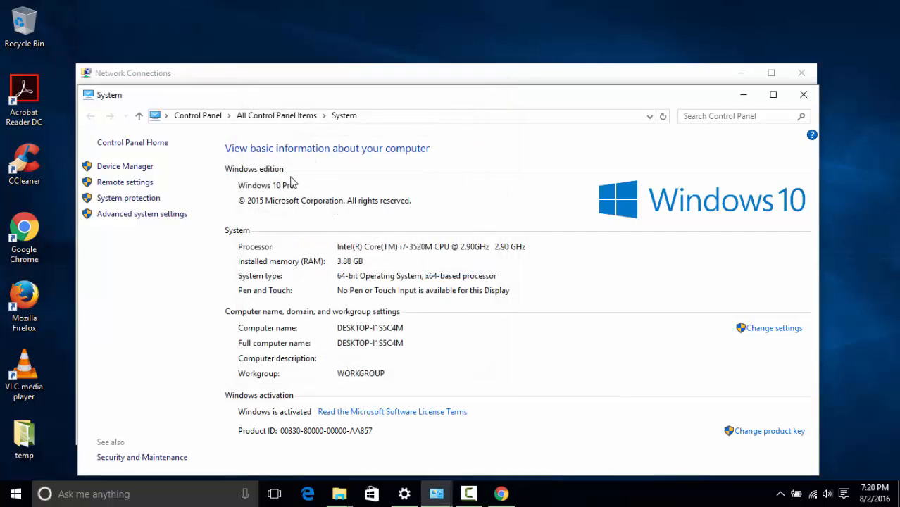
Step: View the computer's Remote settings, search for "remote" to open Remote Desktop Connection, and cancel out of System Properties
left_click(134, 186)
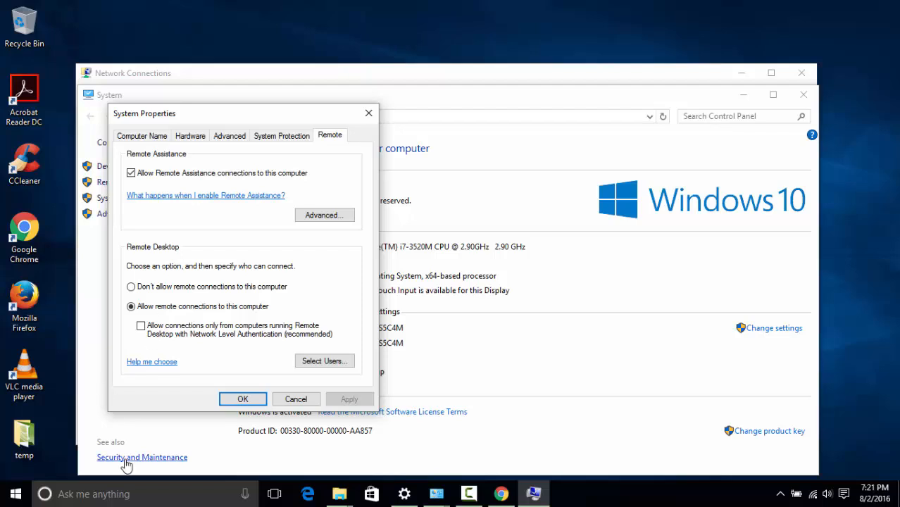
left_click(128, 494)
type("r")
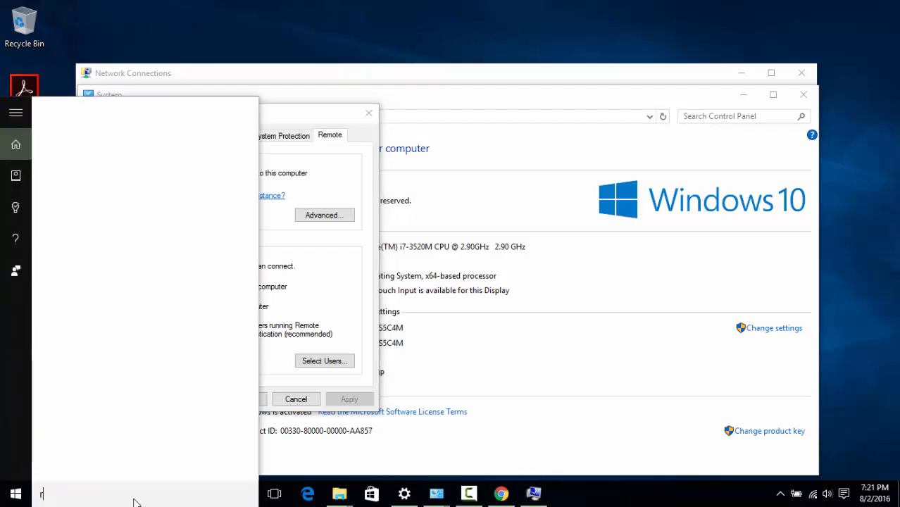
type("emote")
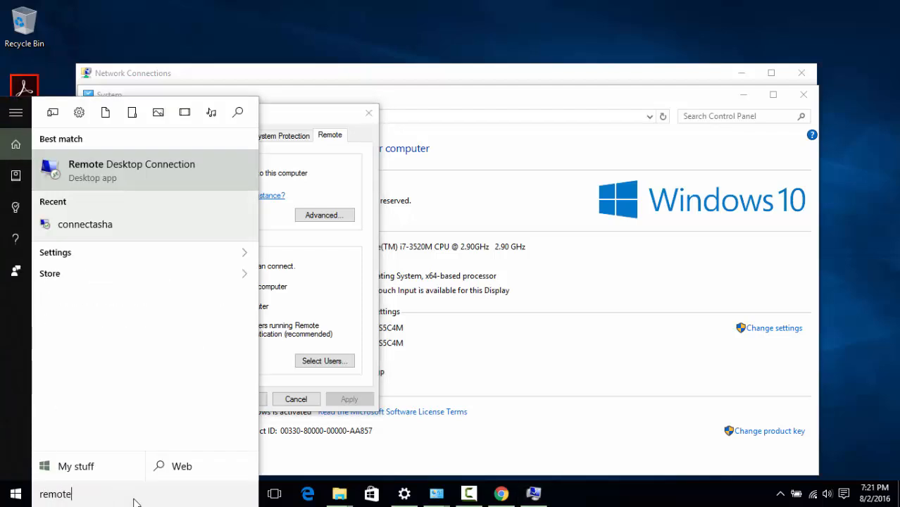
left_click(140, 168)
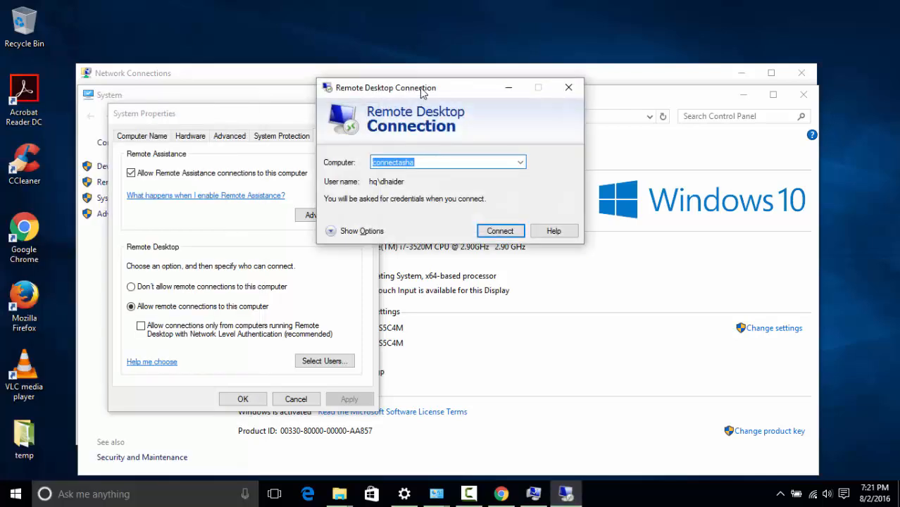
left_click_drag(422, 92, 535, 99)
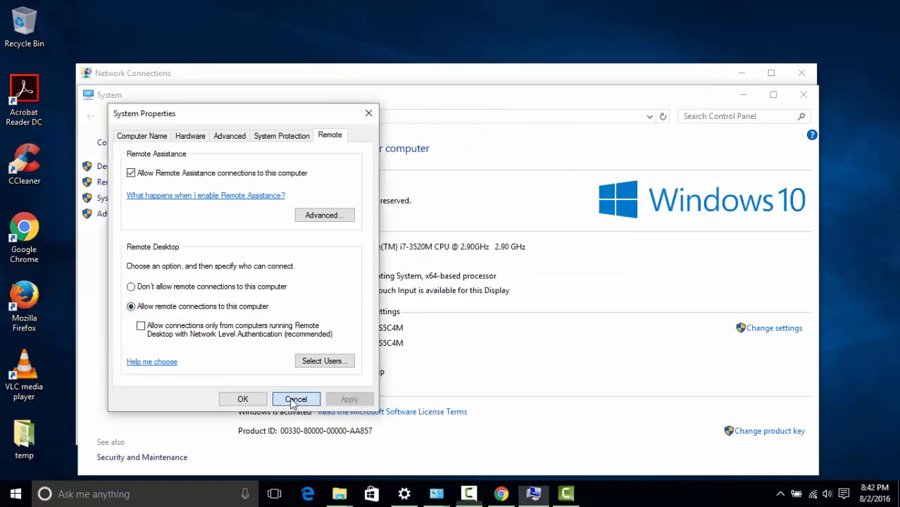
left_click(294, 400)
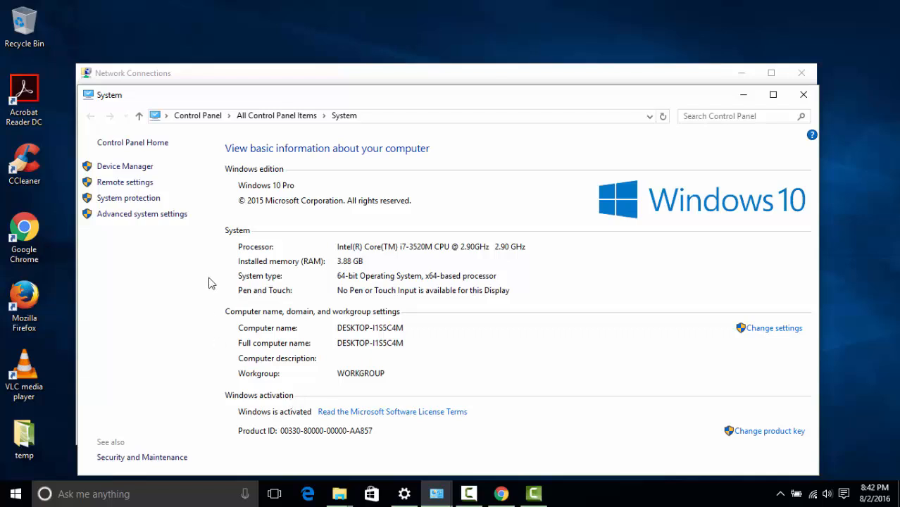
Step: Try switching Remote Desktop to disallow and back to allow remote connections, and close System Properties without applying
left_click(138, 185)
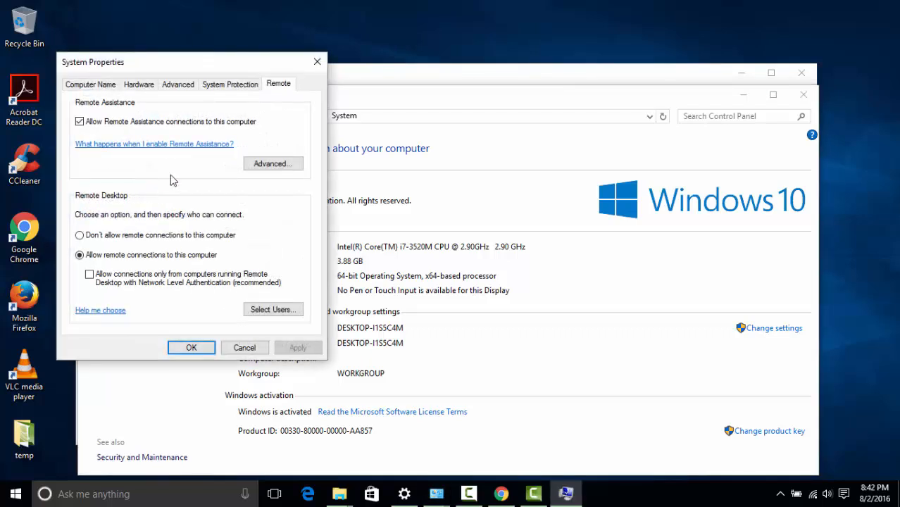
left_click(80, 236)
left_click(80, 255)
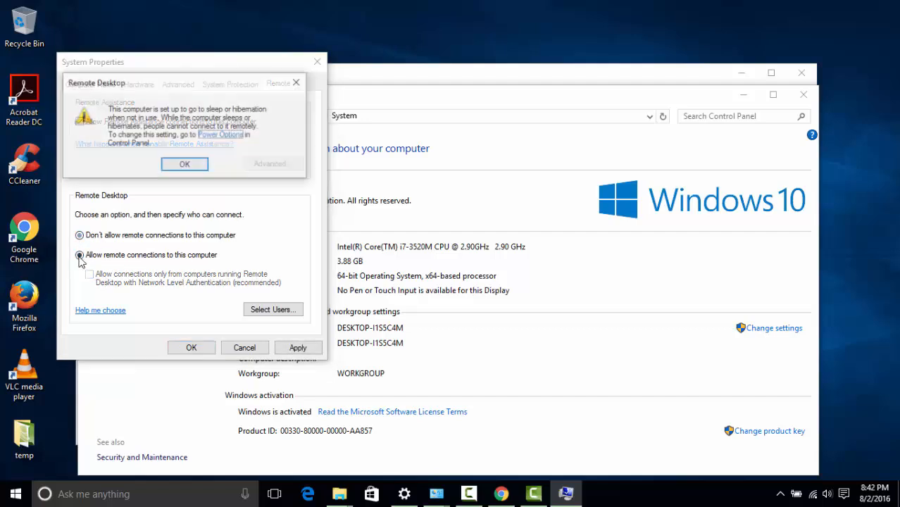
left_click(193, 166)
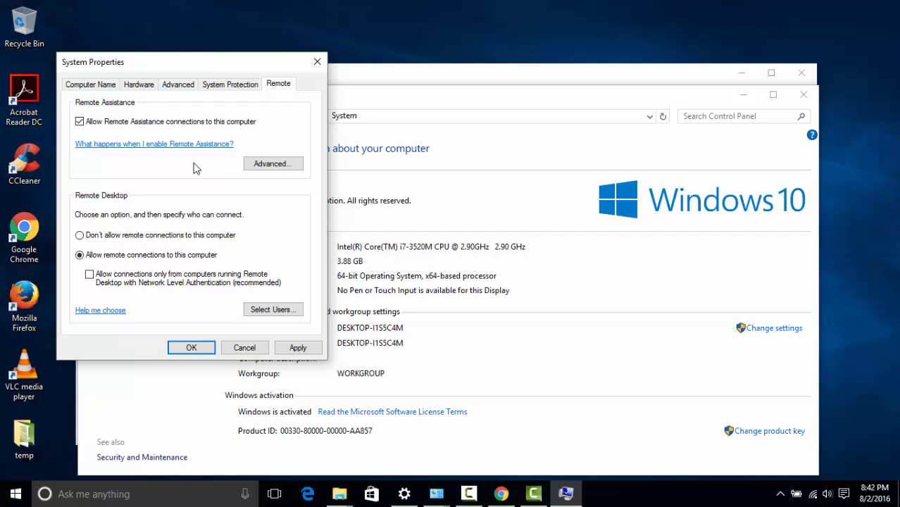
left_click(323, 70)
Step: Open Event Viewer from the advanced Start shortcuts and close the Network Connections window
right_click(15, 493)
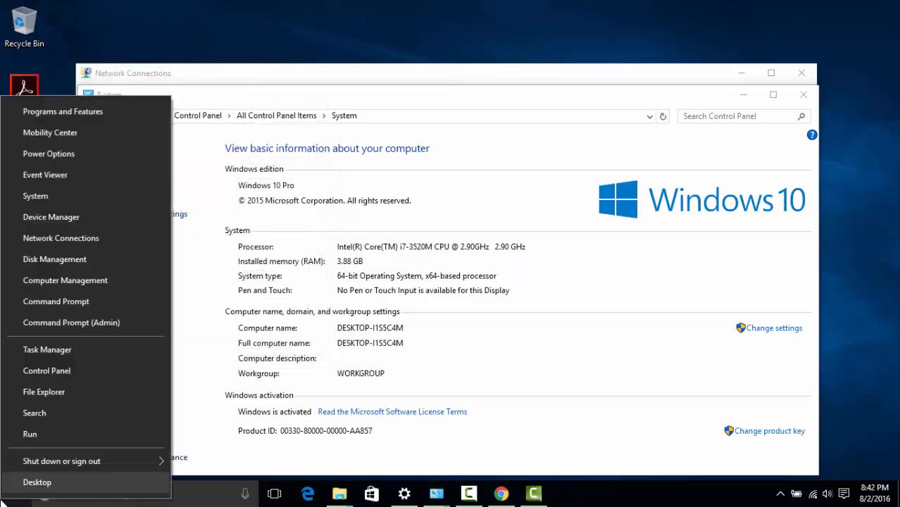
left_click(68, 180)
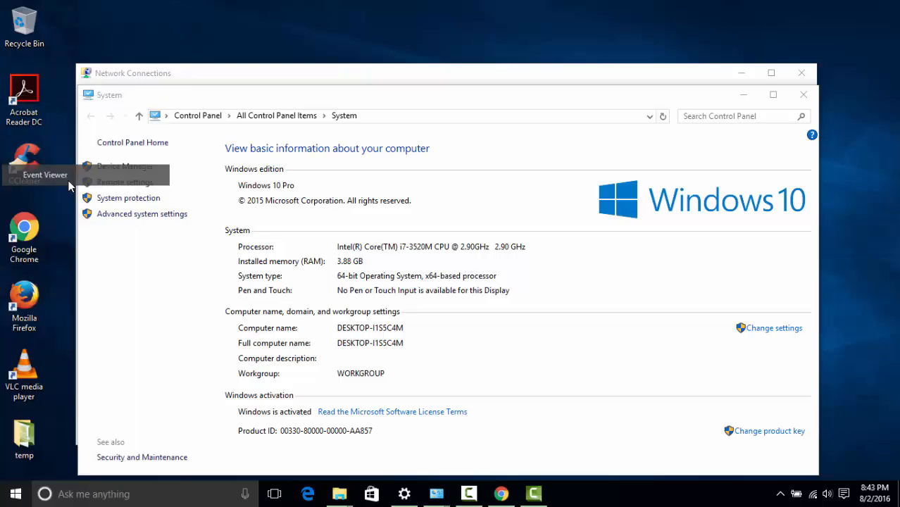
left_click(802, 73)
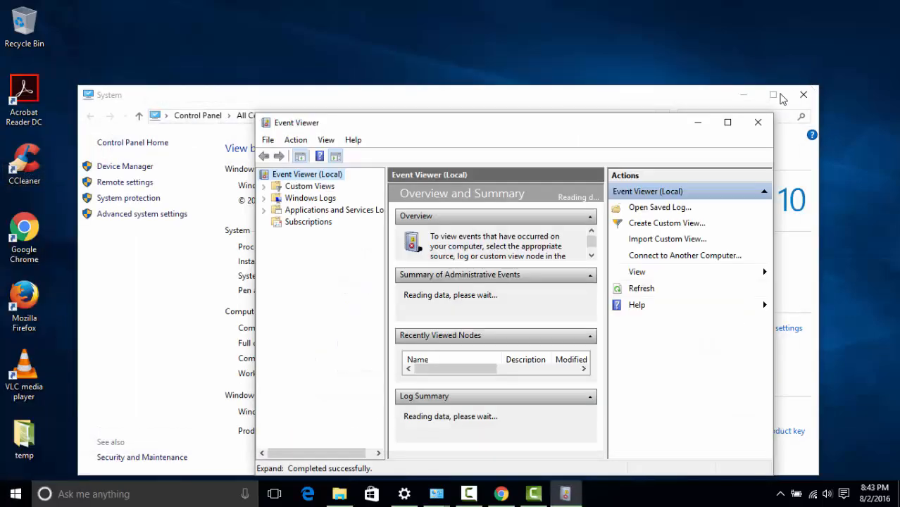
left_click_drag(514, 128, 342, 70)
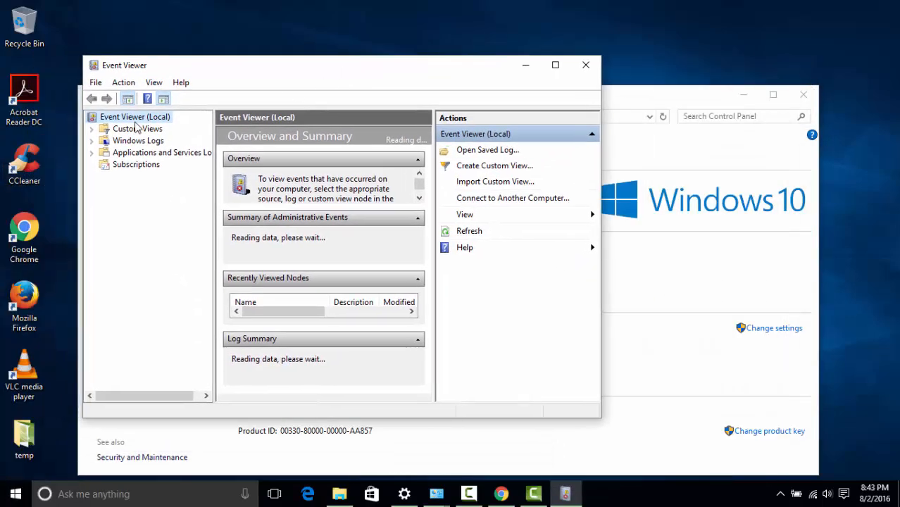
Step: Expand Windows Logs, view the events in the Application log, and close Event Viewer
left_click(92, 141)
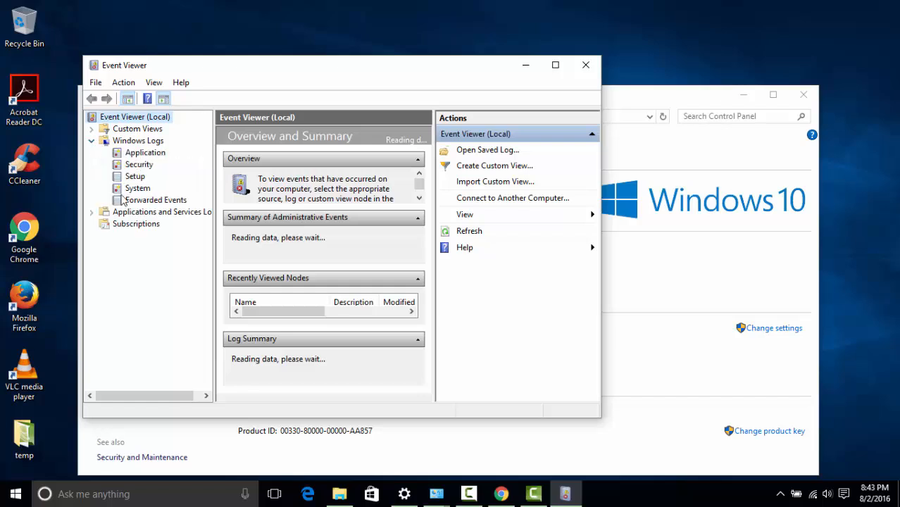
left_click(140, 154)
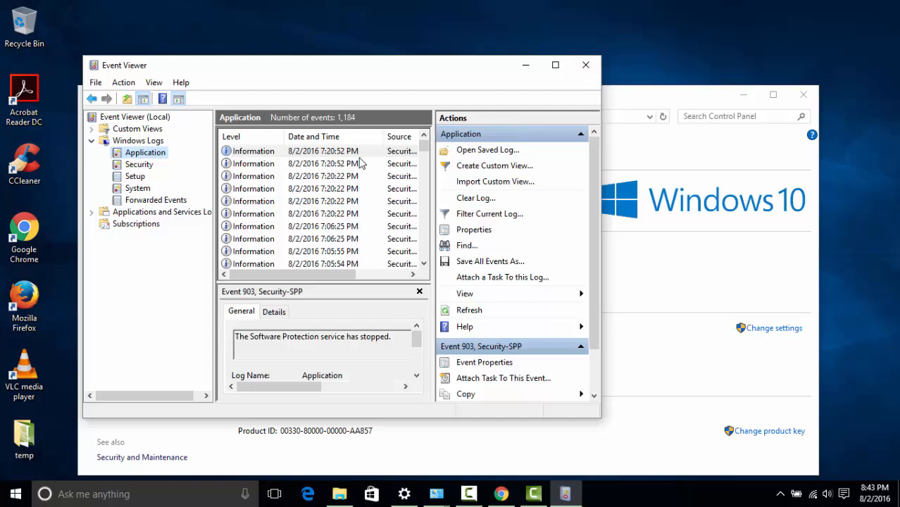
left_click(582, 67)
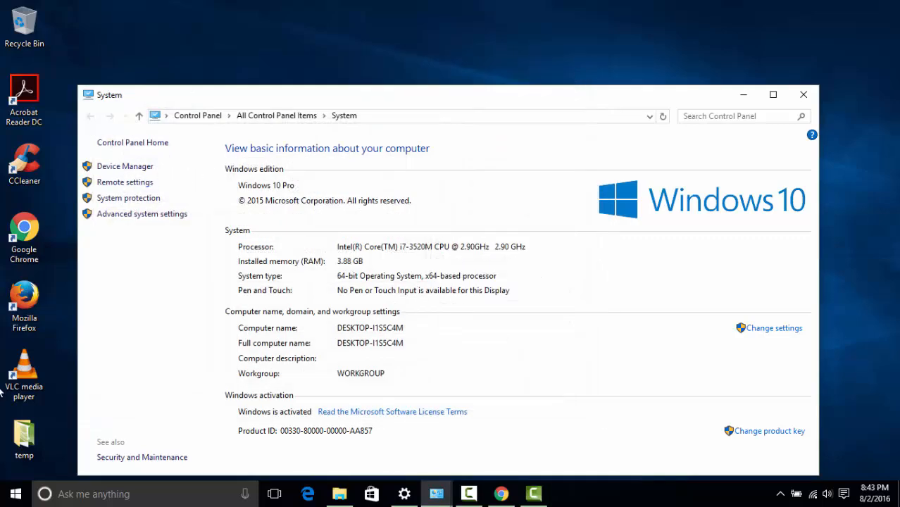
Step: Open Power Options from the advanced Start shortcuts and dismiss the CCleaner alert
right_click(16, 494)
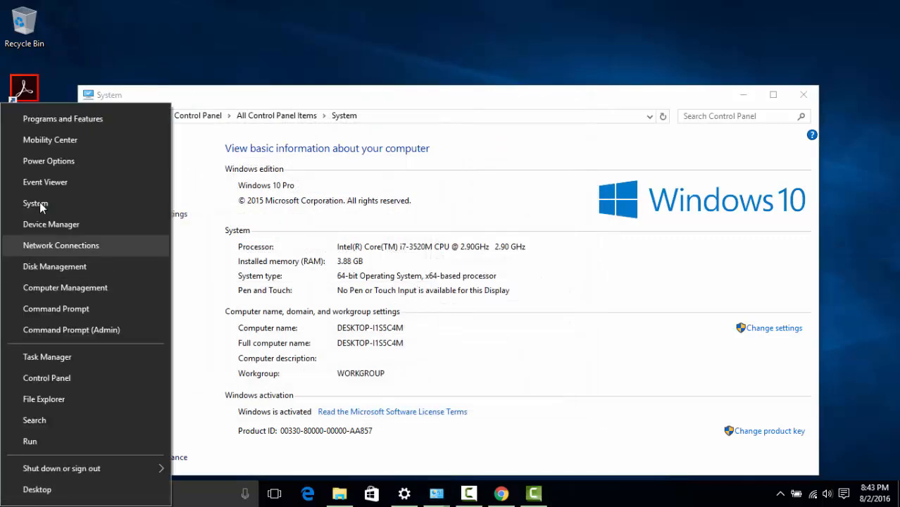
left_click(66, 166)
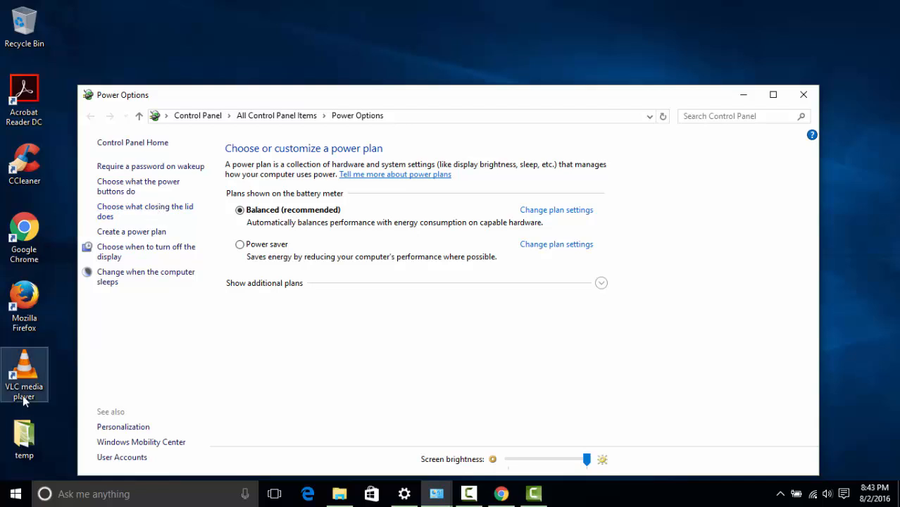
right_click(124, 18)
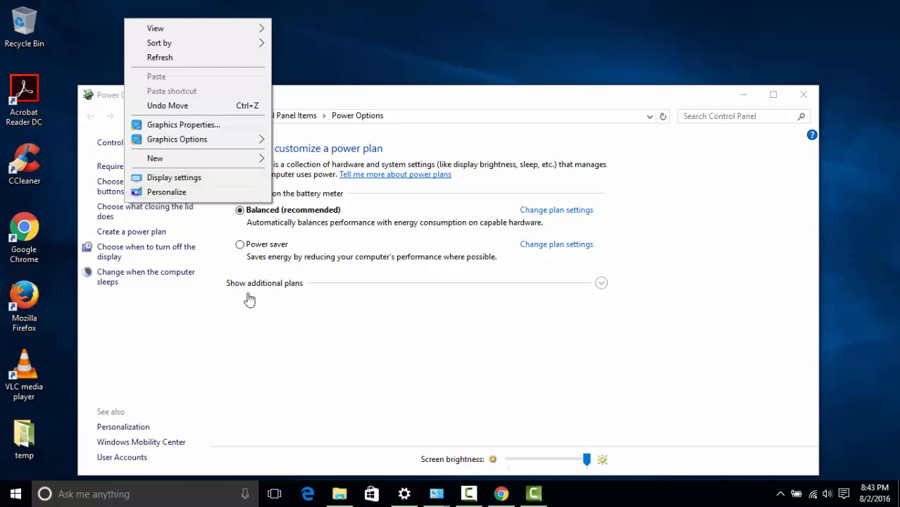
left_click(268, 331)
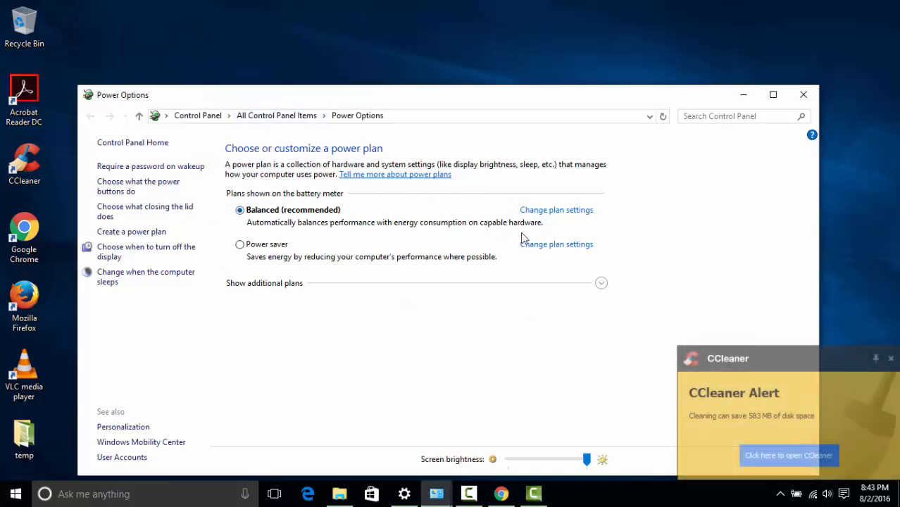
left_click(891, 359)
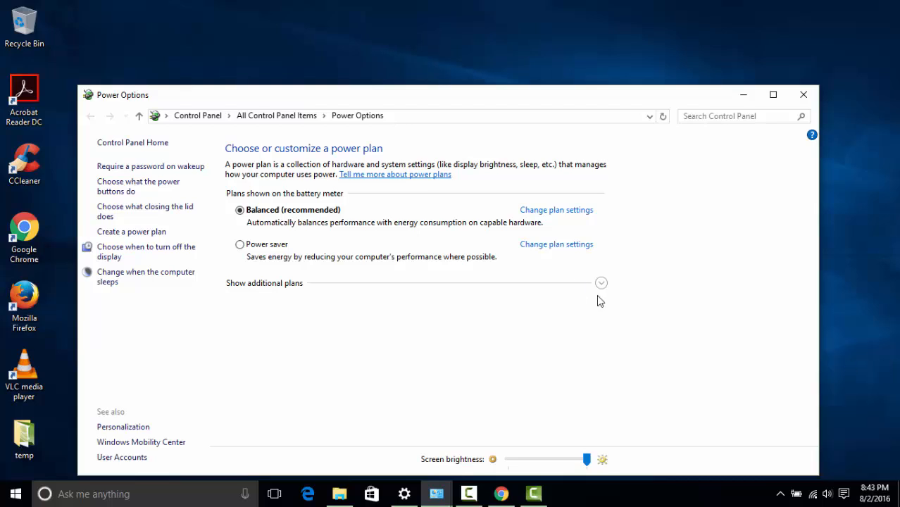
Step: Review the Balanced plan's display and sleep settings and its advanced Hard disk options, and close Power Options without changes
left_click(541, 211)
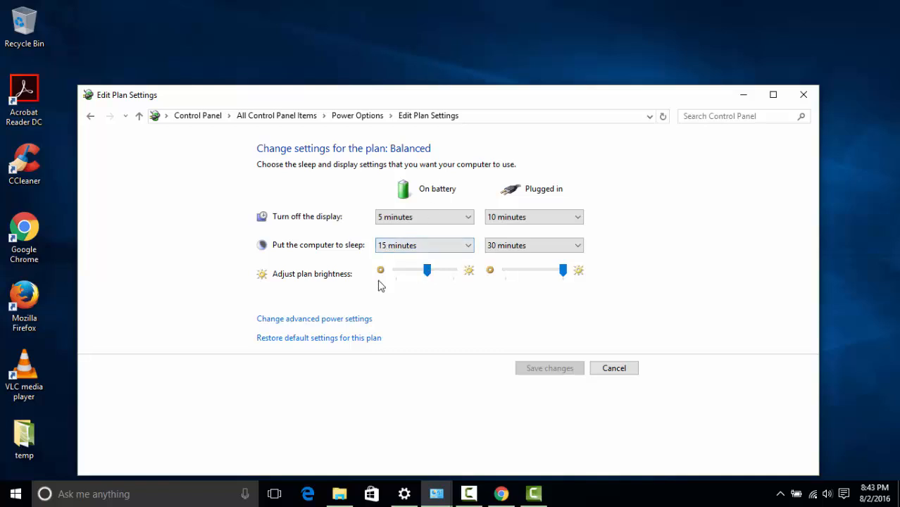
left_click(295, 321)
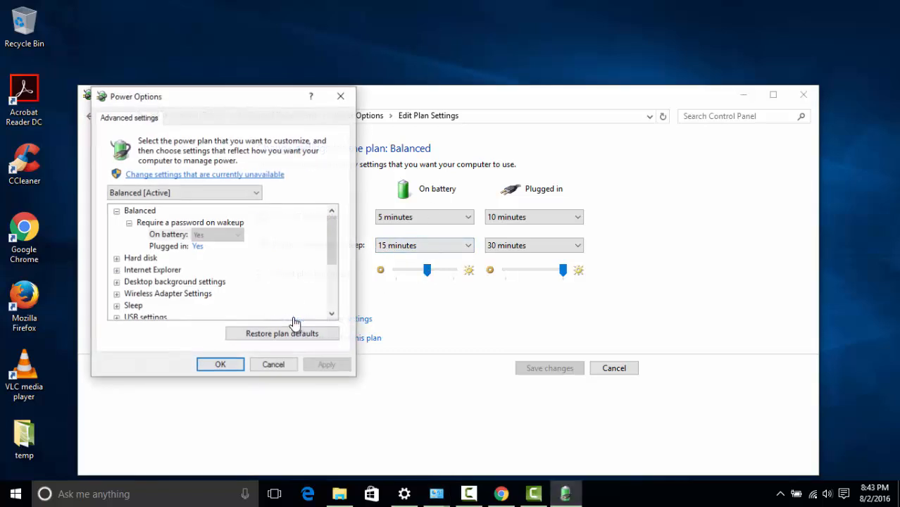
left_click_drag(339, 233, 339, 255)
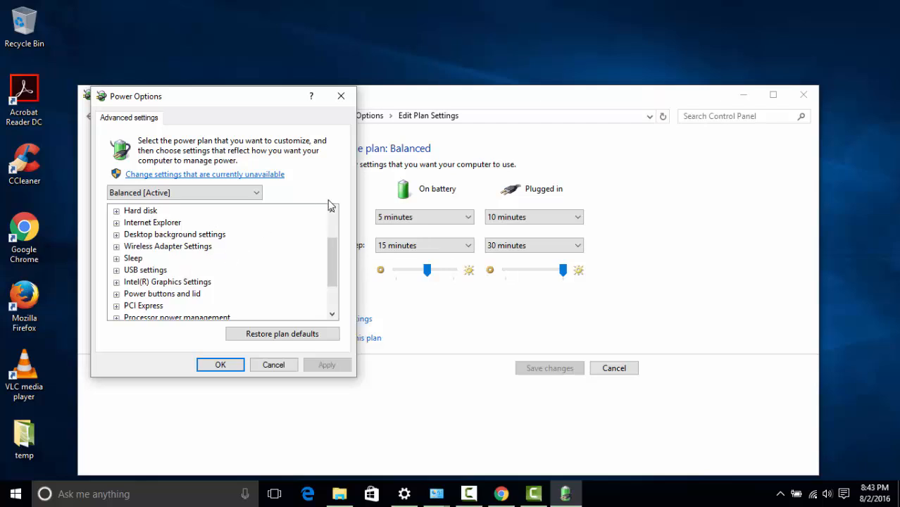
left_click(116, 210)
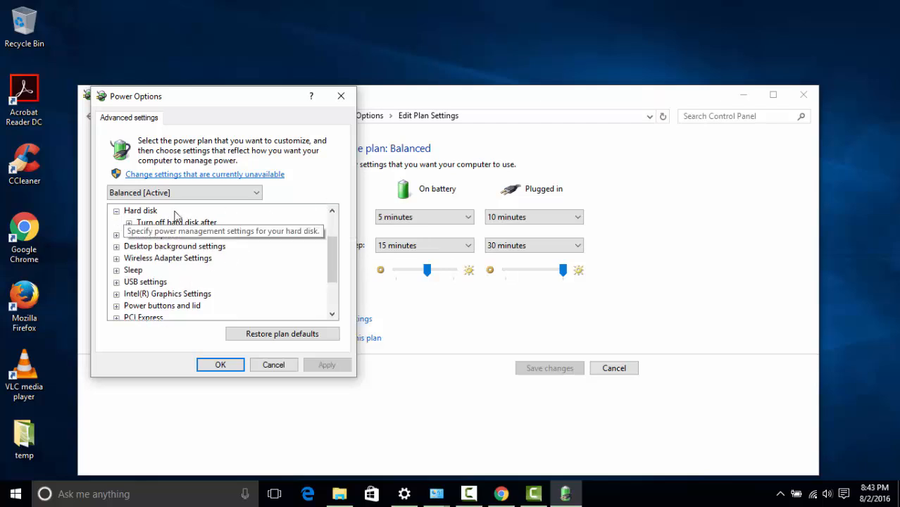
left_click(341, 97)
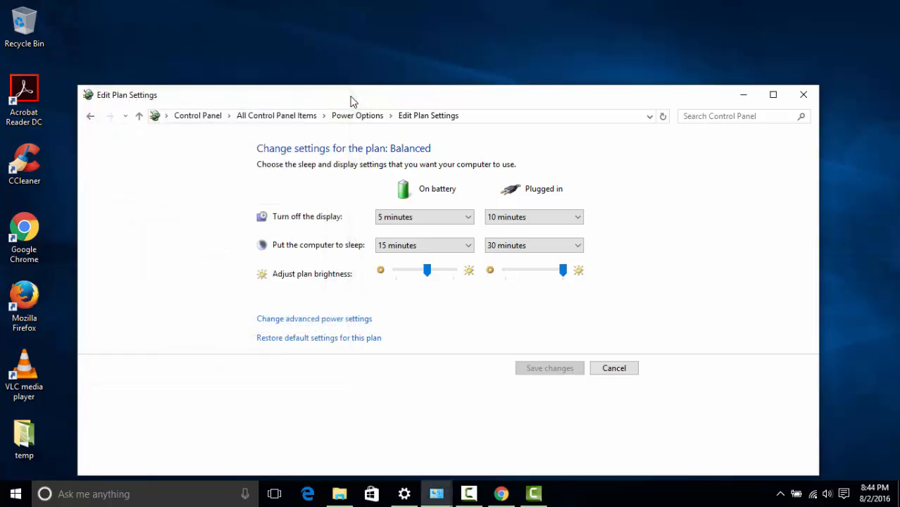
left_click(90, 116)
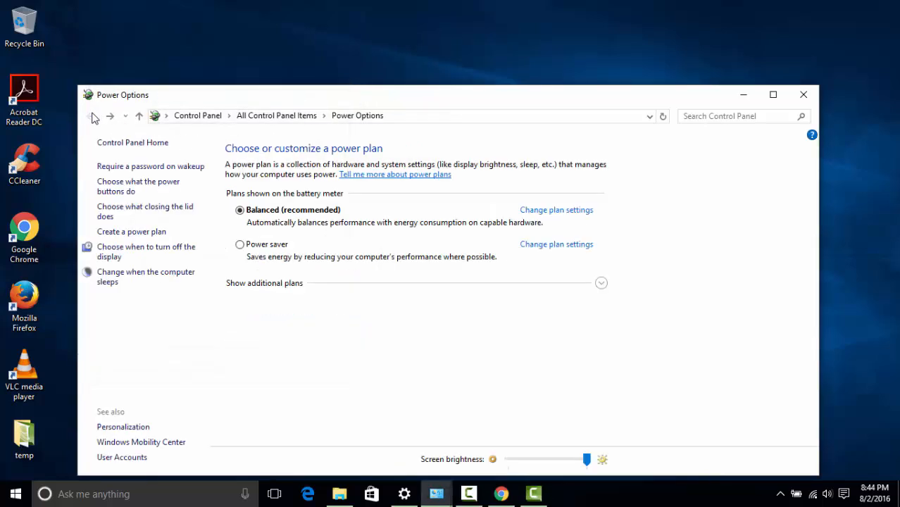
left_click(530, 211)
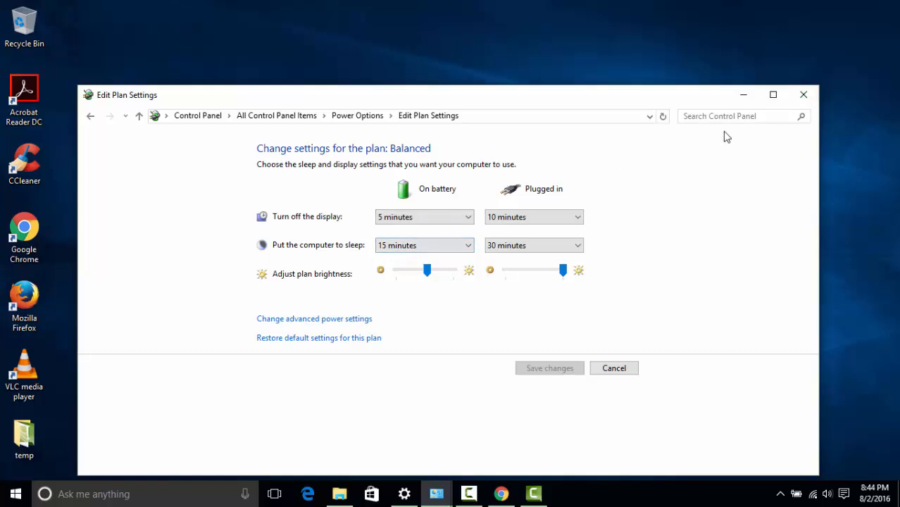
left_click(805, 94)
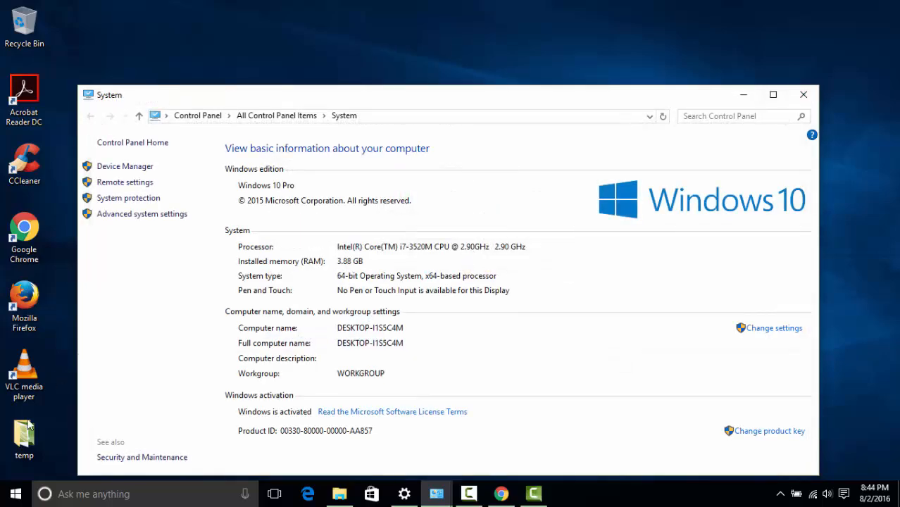
Step: Open Mobility Center from the advanced Start shortcuts, view the Battery Status power plan choices without changing the plan, and close it
right_click(3, 501)
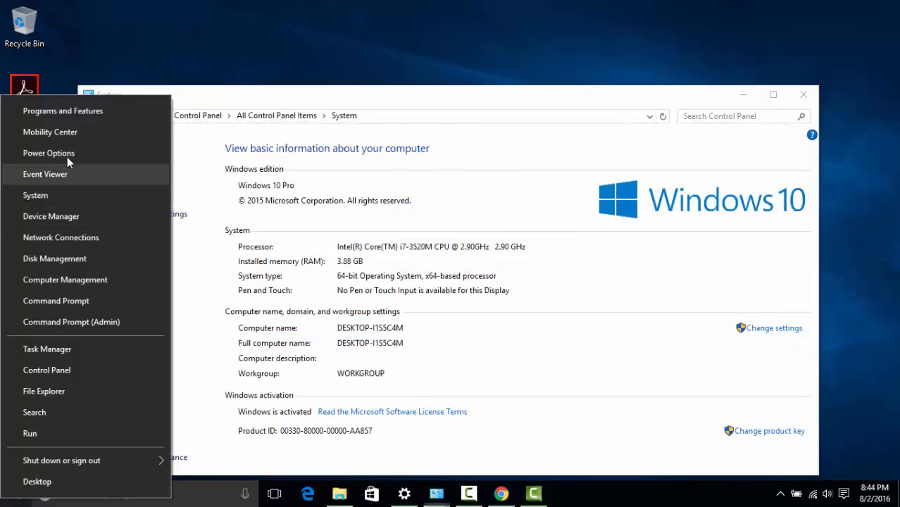
left_click(88, 133)
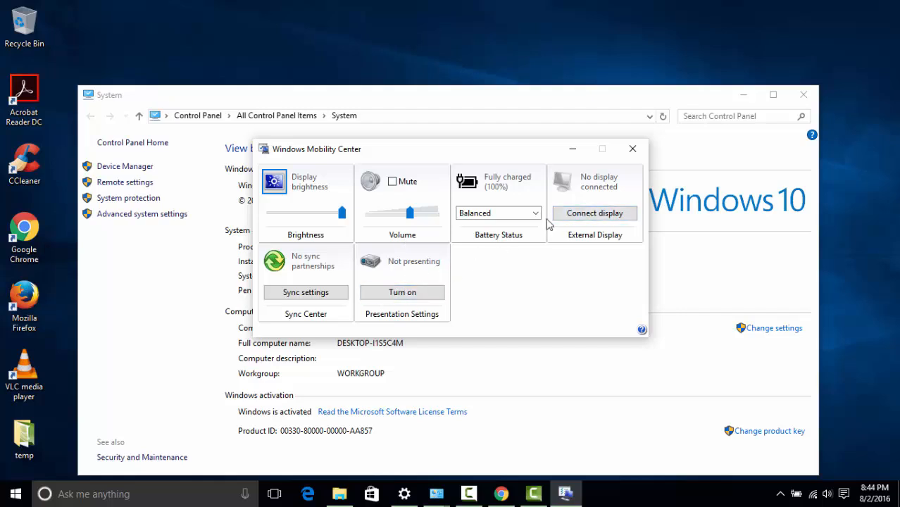
left_click(501, 215)
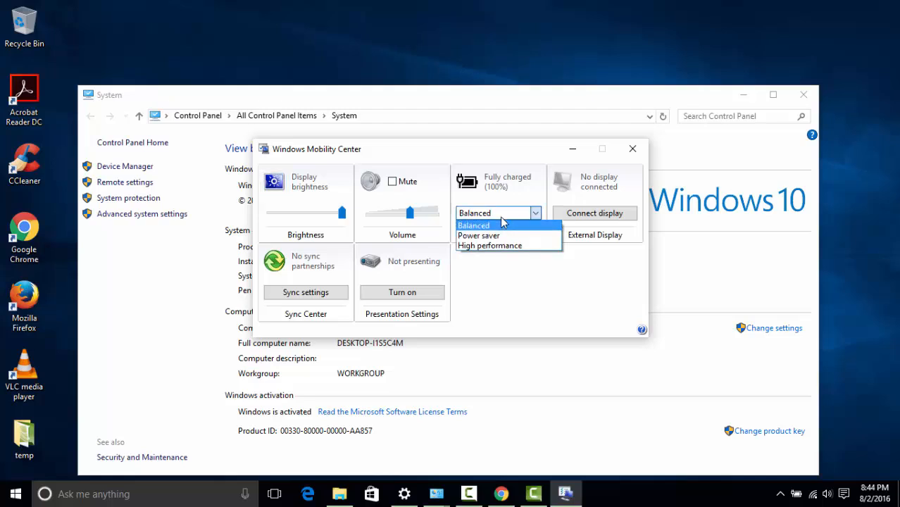
left_click(416, 174)
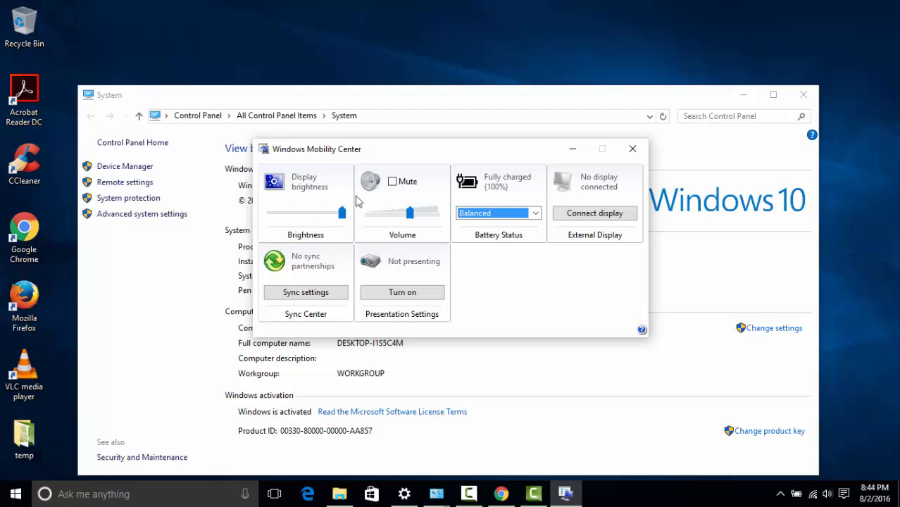
left_click(633, 149)
Step: Open Programs and Features from the advanced Start shortcuts, view the installed updates with Security Update for Adobe Flash Player selected, and close the window
right_click(15, 493)
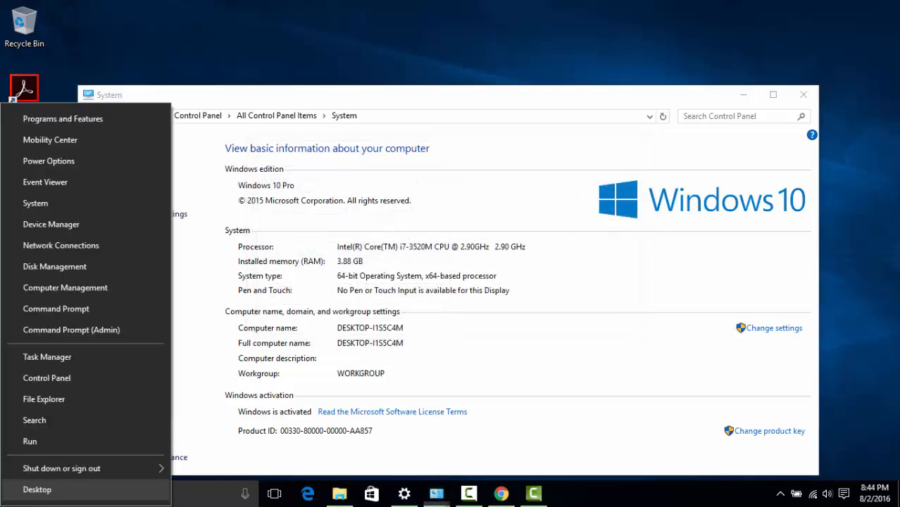
left_click(70, 124)
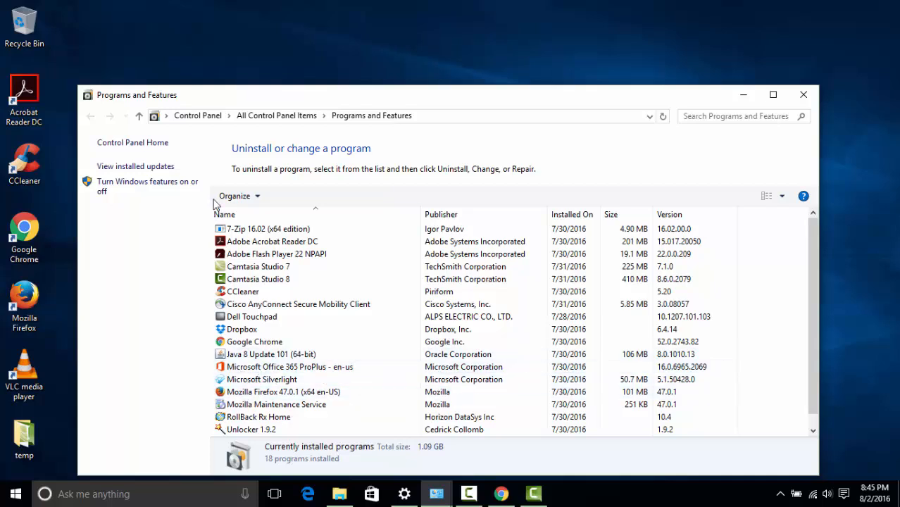
left_click(121, 168)
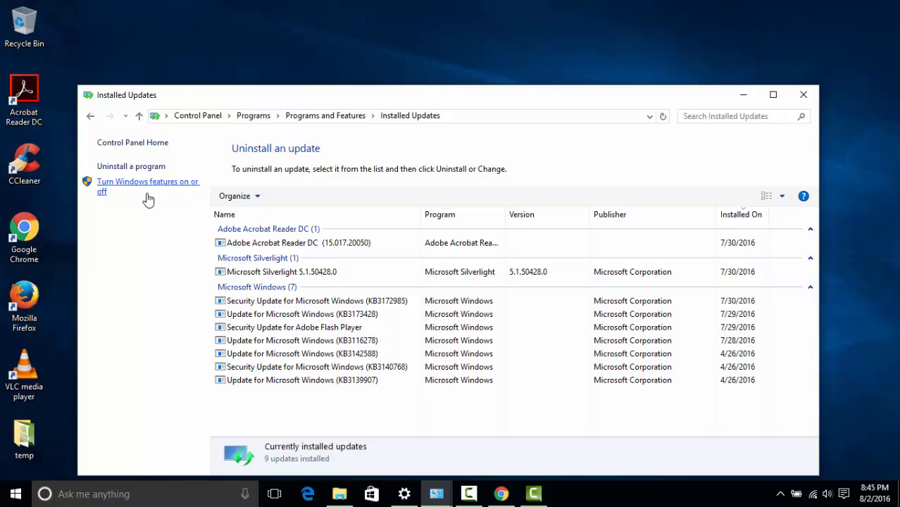
left_click(266, 331)
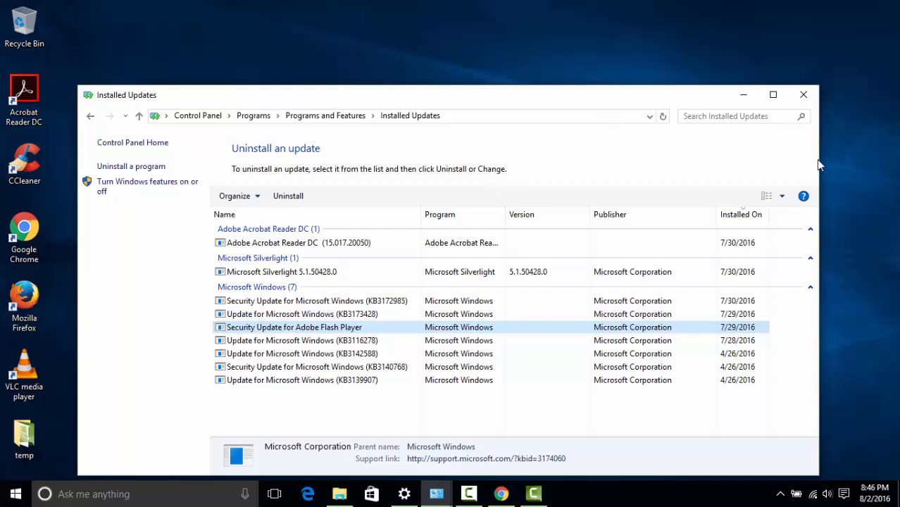
left_click(804, 95)
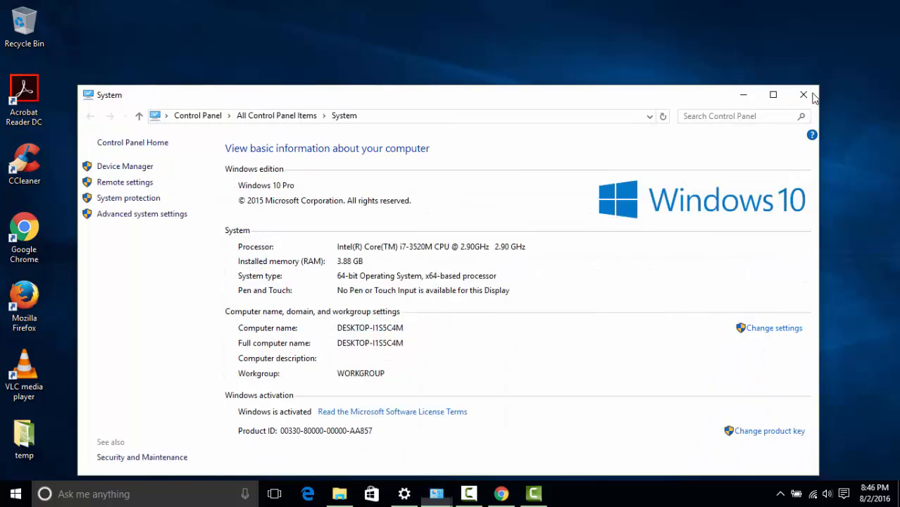
Step: Close the System window and show the advanced Start shortcuts once more, dismissing them without opening anything
left_click(812, 94)
right_click(14, 494)
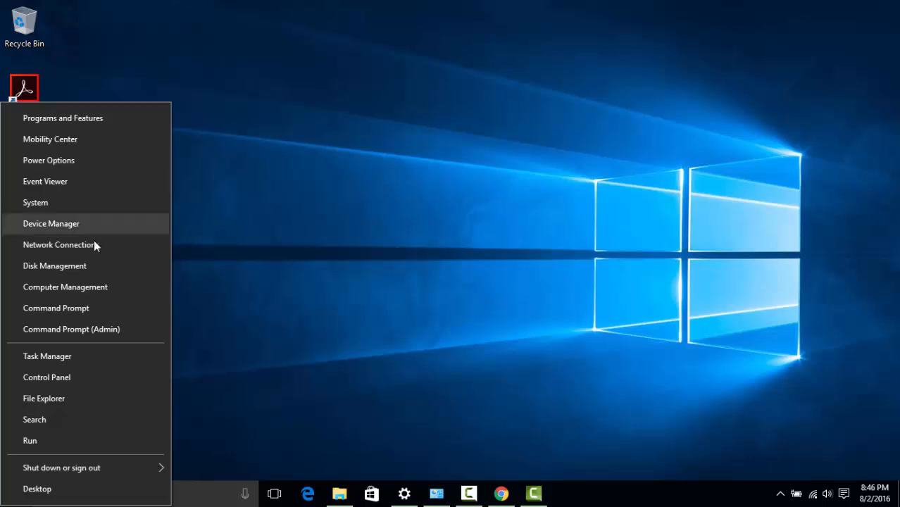
left_click(389, 279)
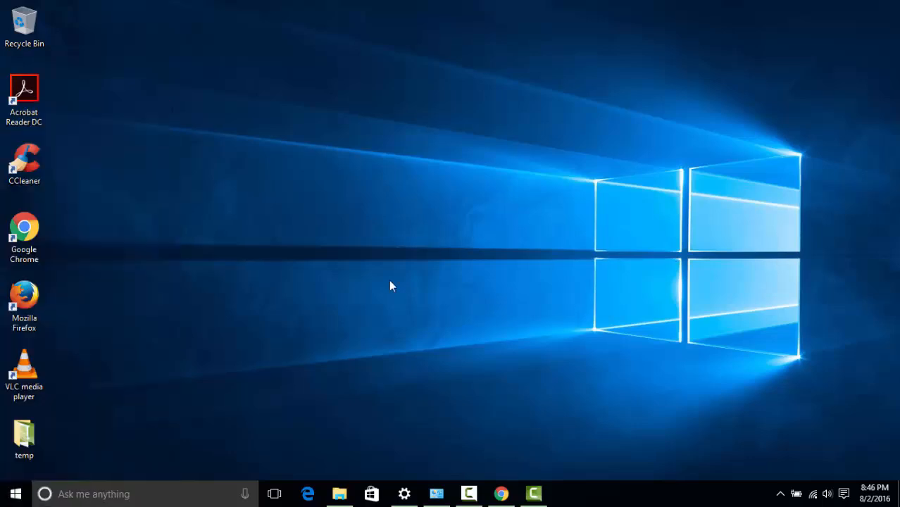